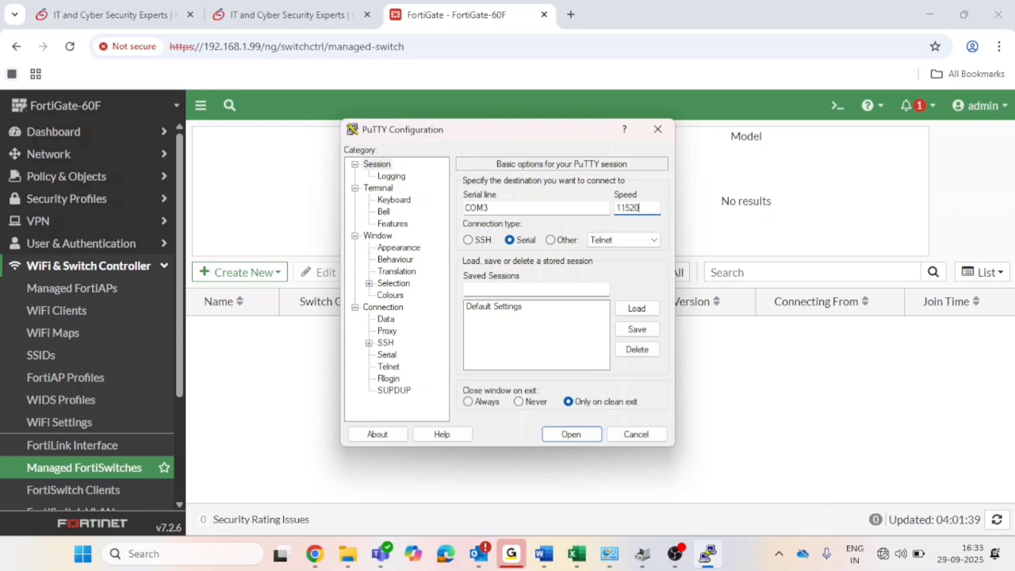
Start the PuTTY serial session on COM3 to reach the switch console.
key(Return)
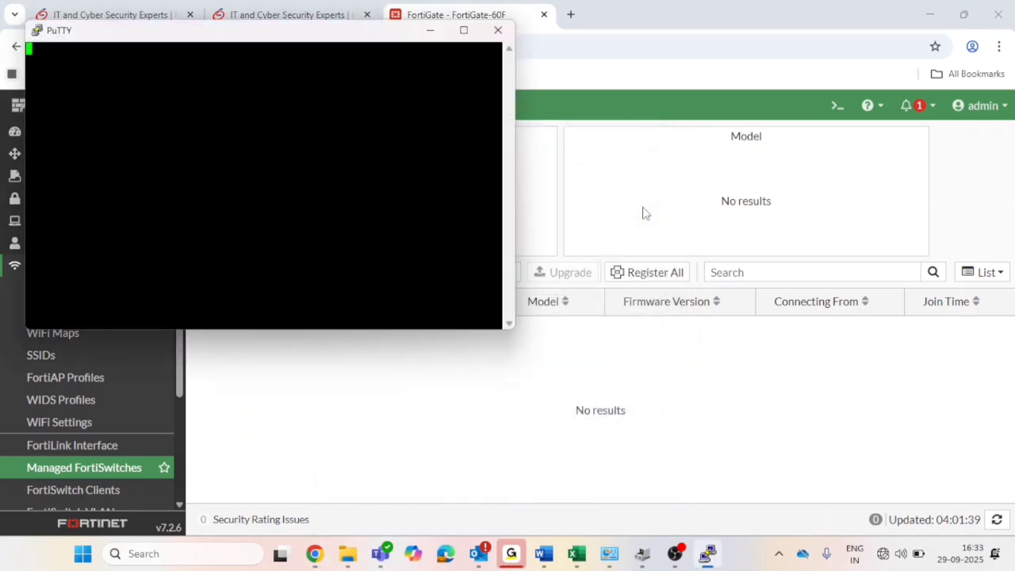
Log in to the FortiSwitch console as admin, retrying after two rejected attempts until 'Welcome !' appears.
key(Return)
key(Return)
key(Return)
text(ad)
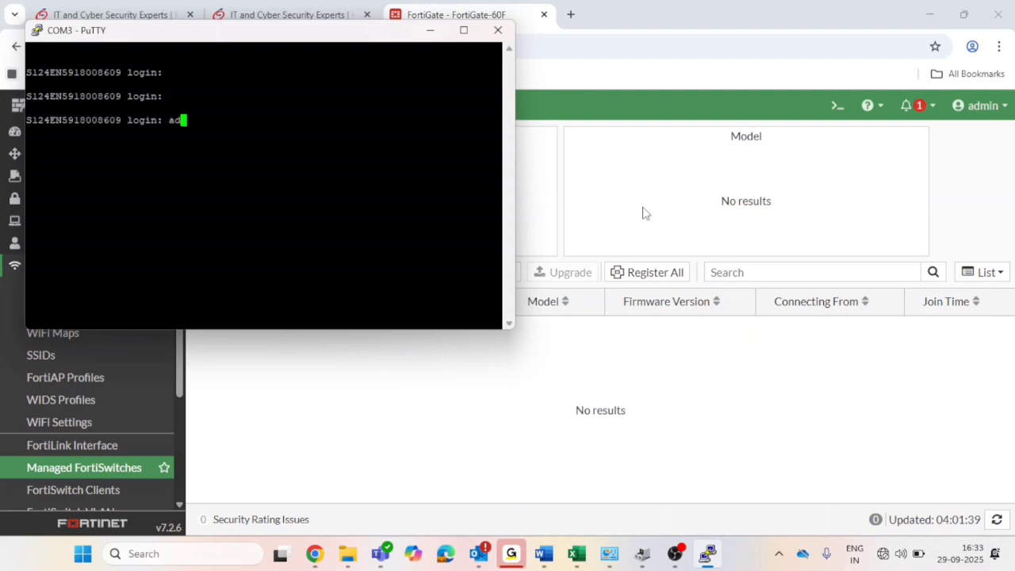
text(min)
key(Return)
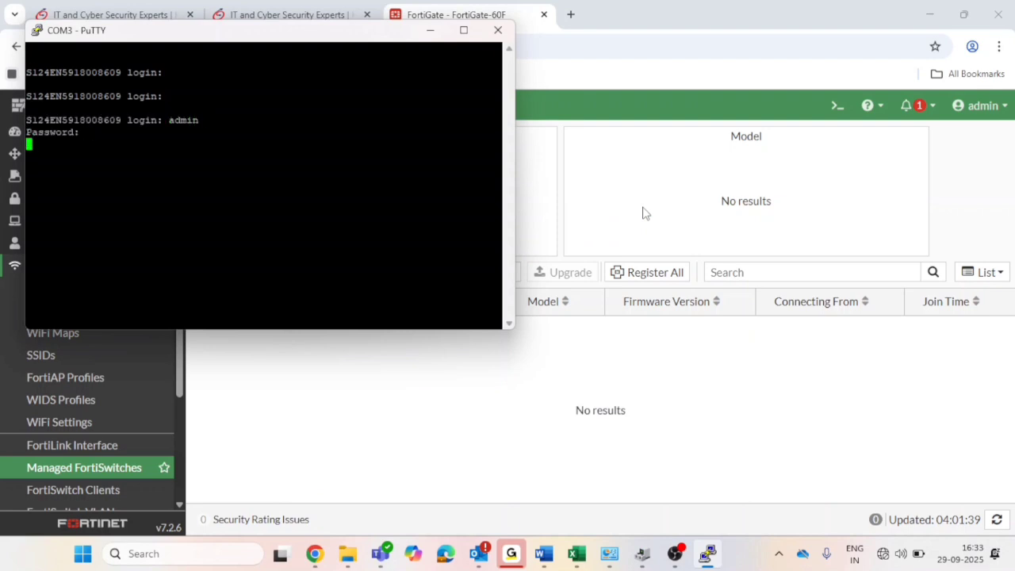
click(464, 30)
key(Return)
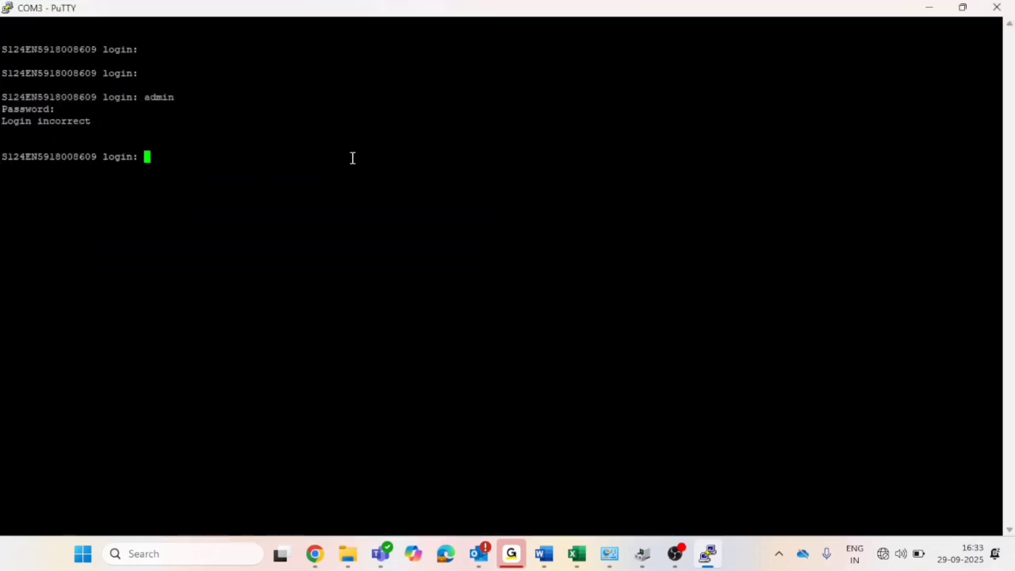
text(admin)
key(Return)
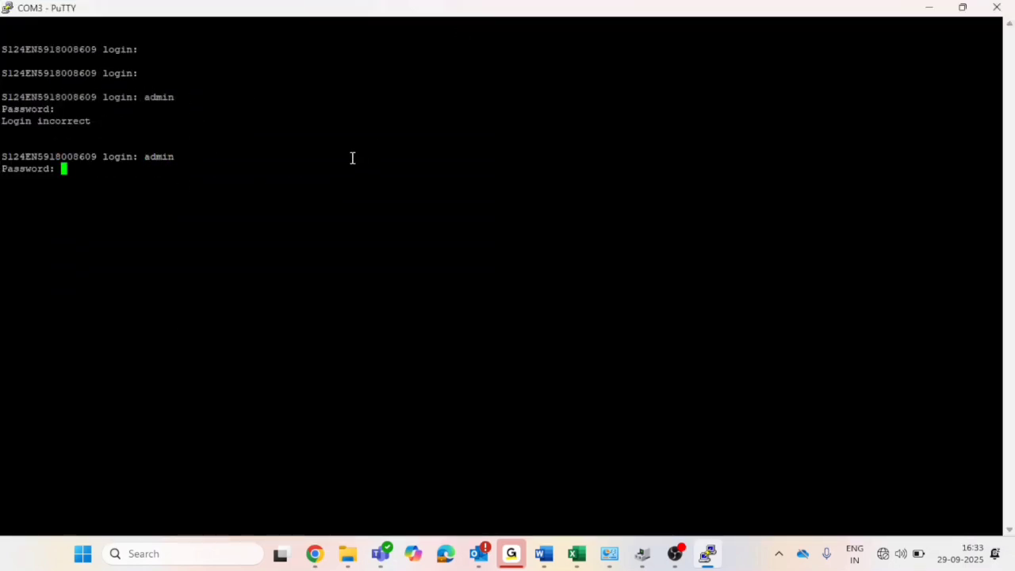
key(Return)
text(a)
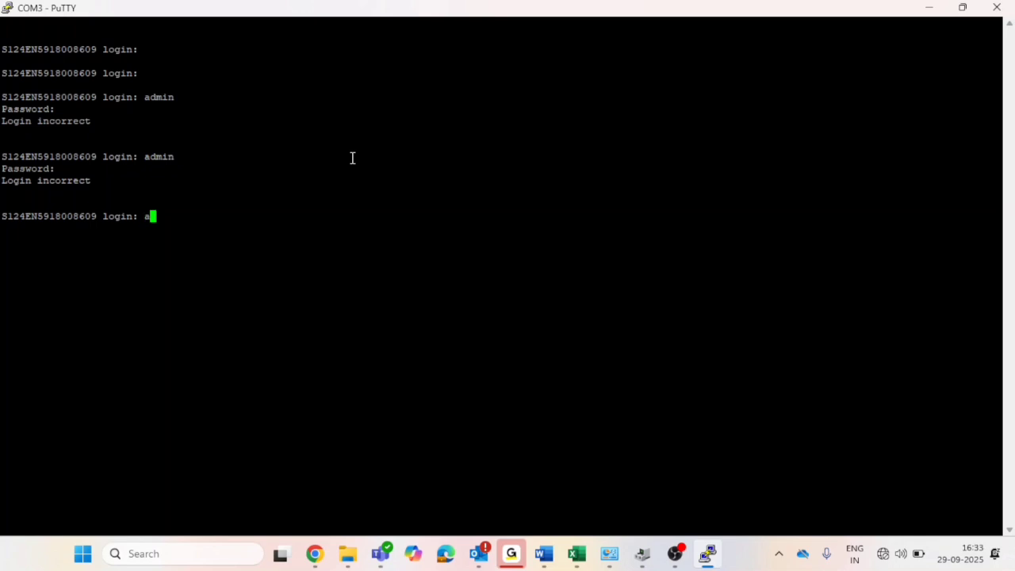
text(dmin)
key(Return)
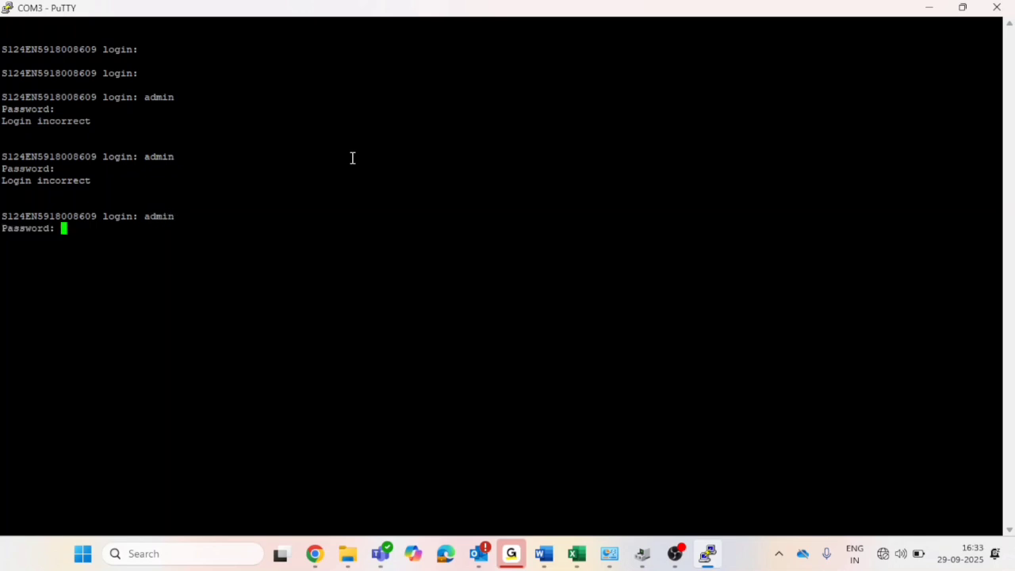
key(Return)
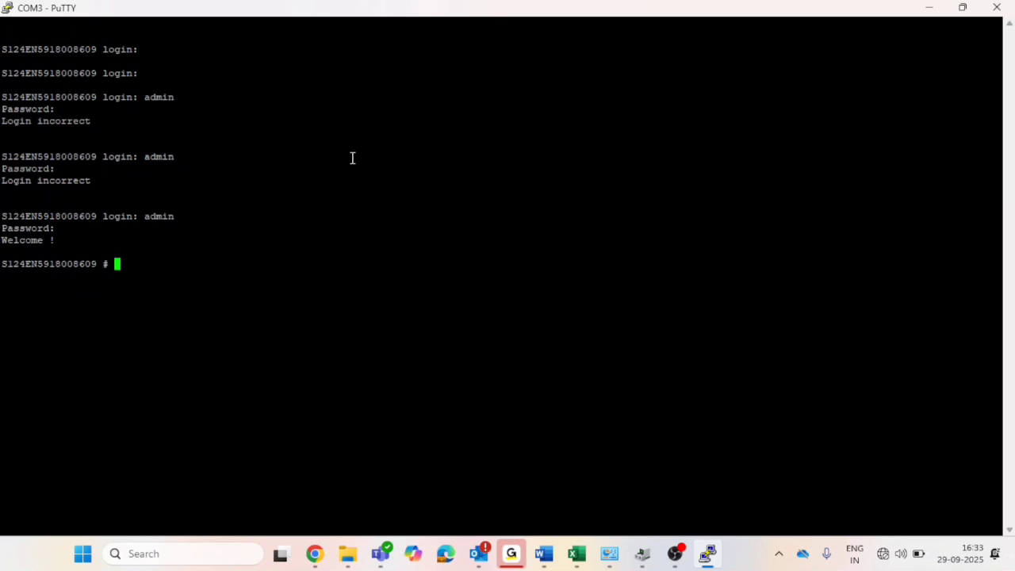
Run 'get system status' on the switch, showing FortiSwitch-124E v7.4.6.
text(get system info)
key(Return)
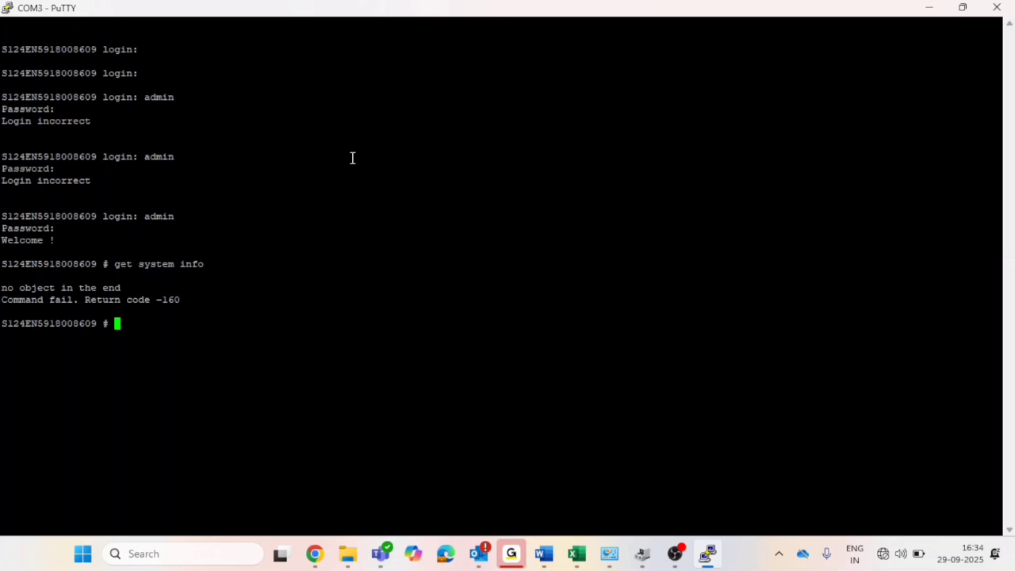
key(Up)
key(BackSpace)
key(BackSpace)
key(BackSpace)
text(?)
key(space)
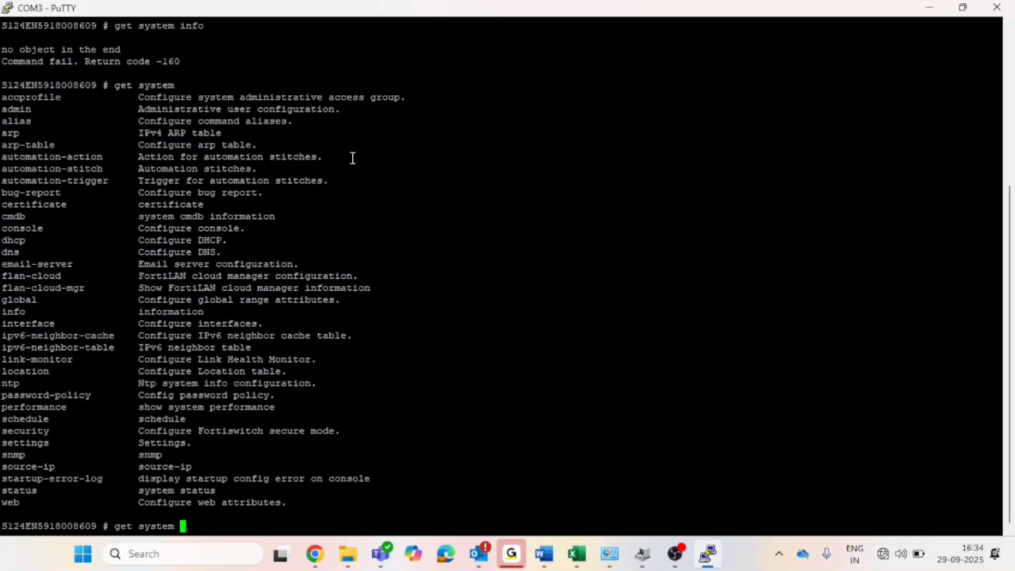
text(st)
key(Tab)
key(Tab)
key(Return)
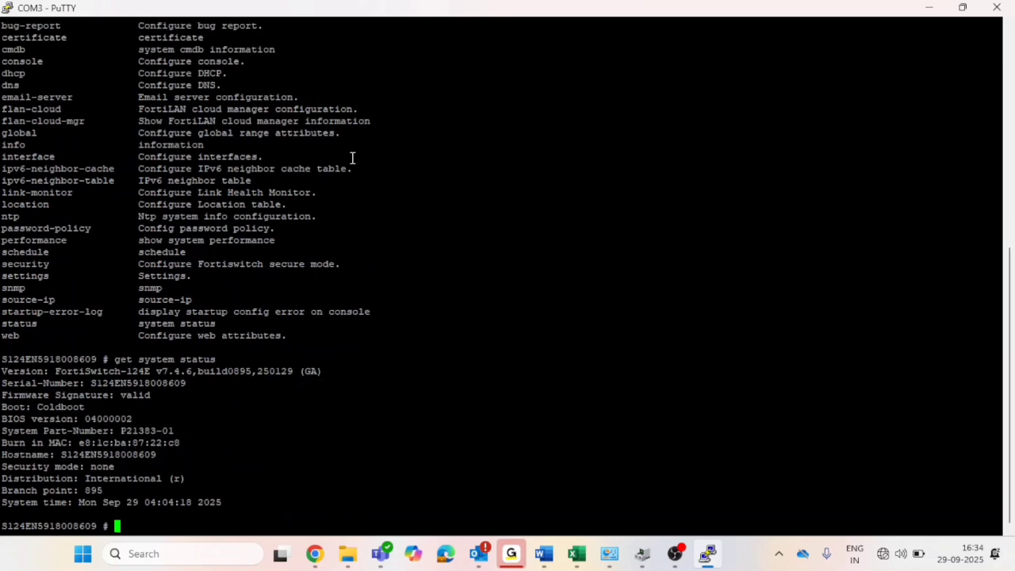
key(Return)
key(Return)
key(Return)
key(Return)
key(Return)
key(Return)
key(Return)
key(Return)
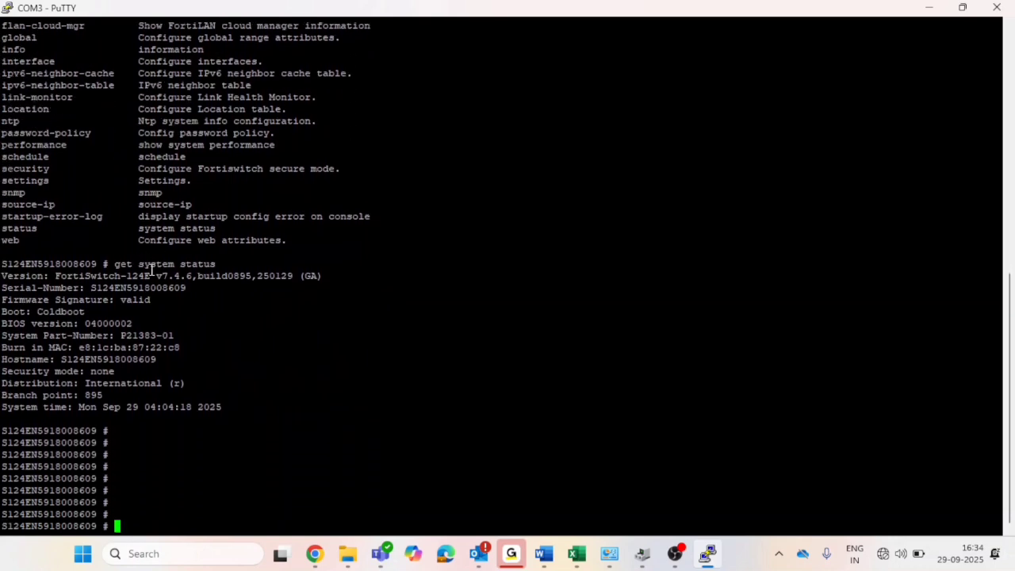
Run 'get system interface', showing internal up on DHCP at 10.255.1.2.
text(get system info)
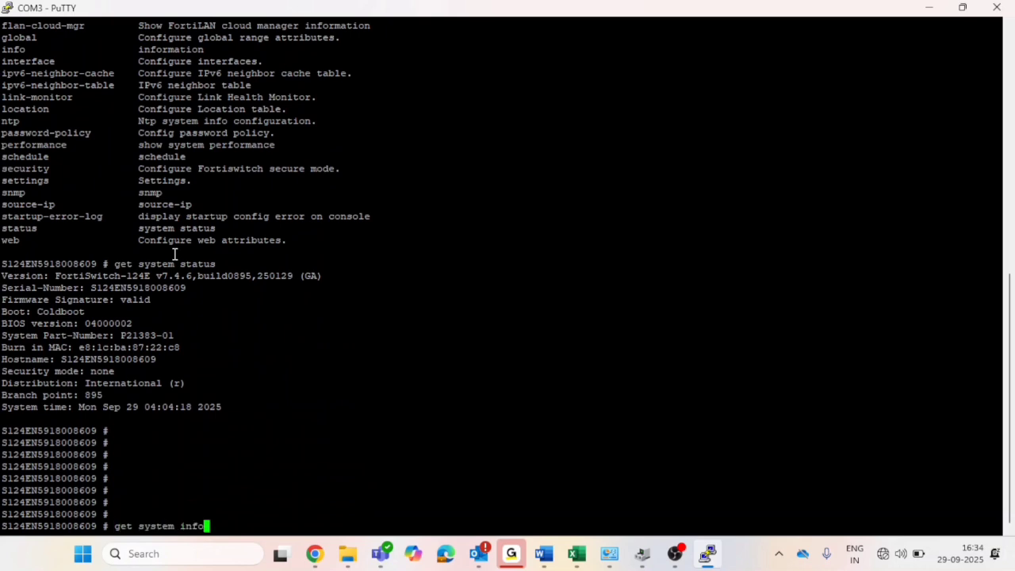
key(BackSpace)
key(BackSpace)
key(BackSpace)
key(BackSpace)
text(int)
key(Tab)
key(Return)
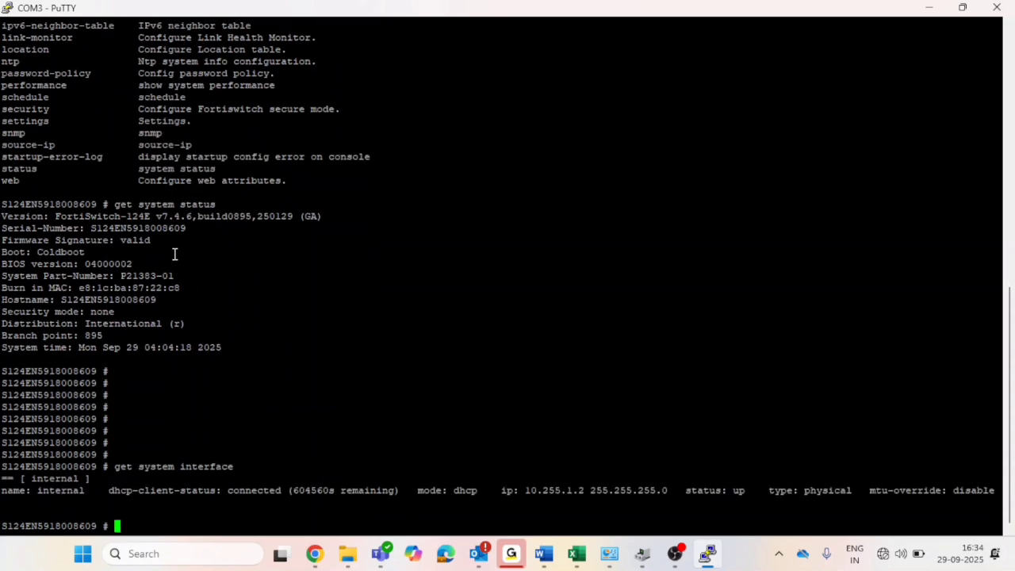
Highlight the internal interface's IP and status details in the console output.
key(Return)
key(Return)
key(Return)
key(Return)
key(Return)
key(Return)
key(Return)
key(Return)
key(Return)
key(Return)
key(Return)
key(Return)
key(Return)
key(Return)
key(Return)
key(Return)
key(Return)
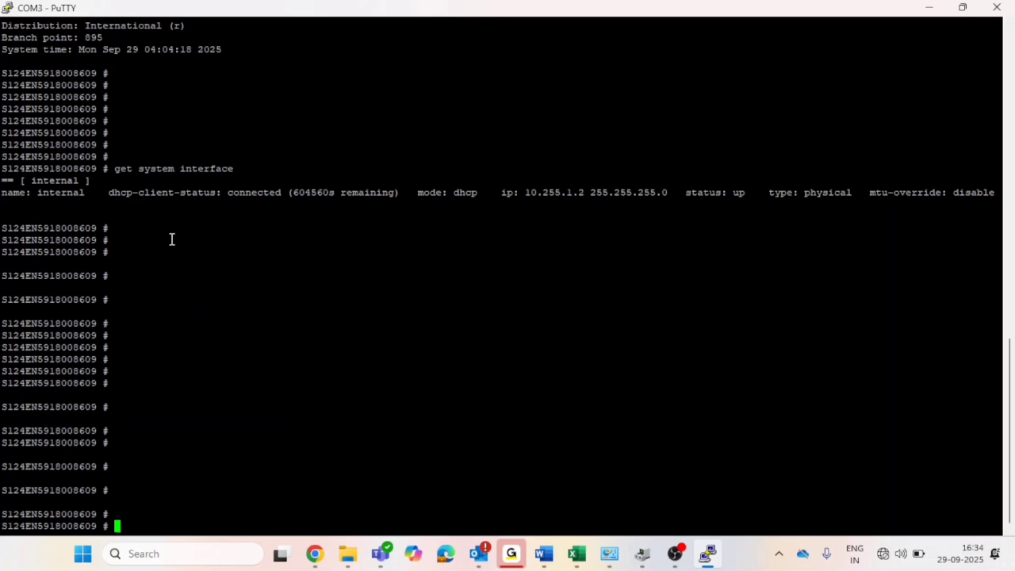
drag(487, 193, 1001, 204)
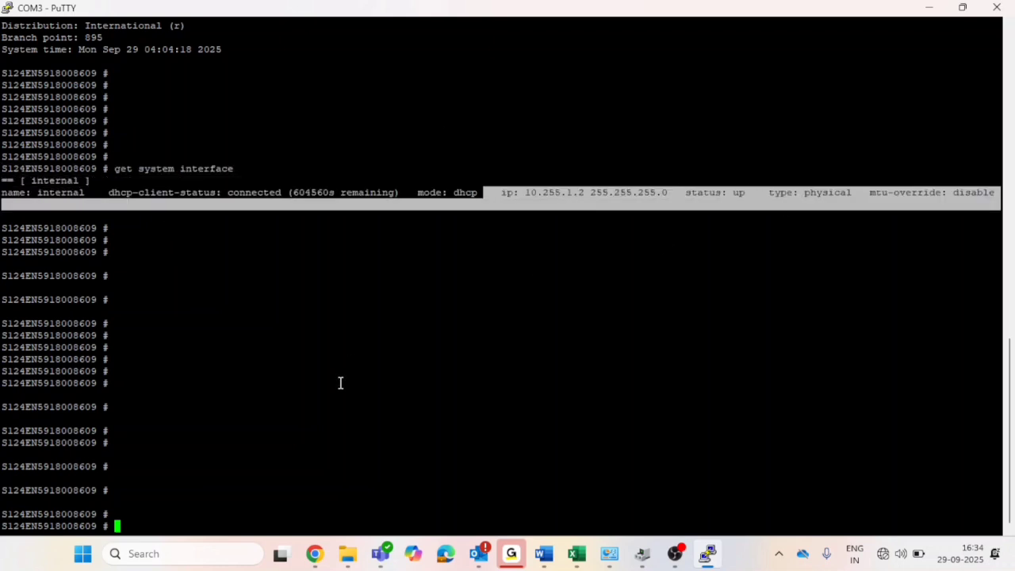
key(Return)
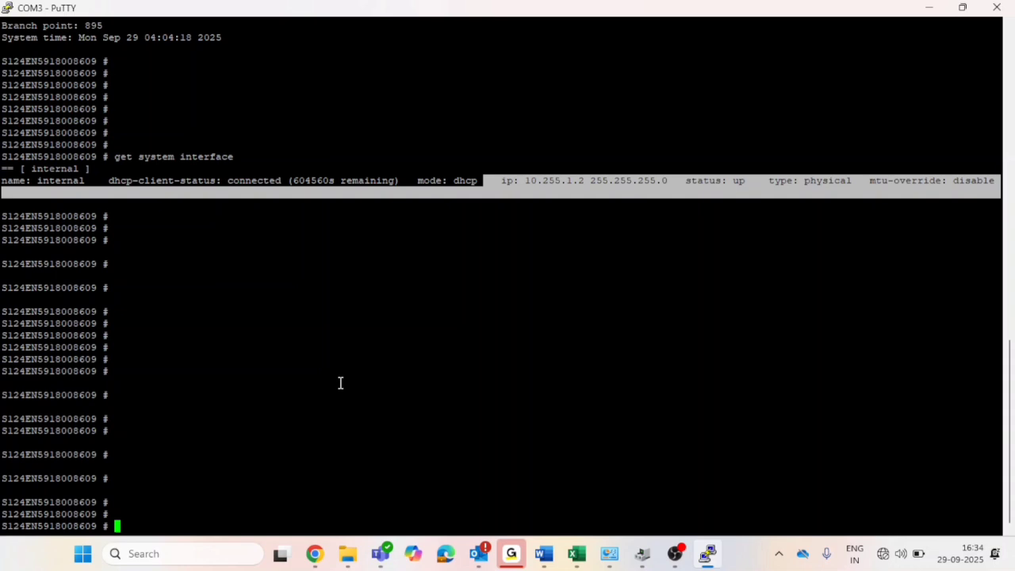
Run 'get system arp' on the switch, listing 10.255.1.1 on the internal interface.
text(execute)
key(BackSpace)
key(BackSpace)
key(BackSpace)
key(BackSpace)
key(BackSpace)
key(BackSpace)
key(BackSpace)
key(BackSpace)
text(get system arp)
key(Return)
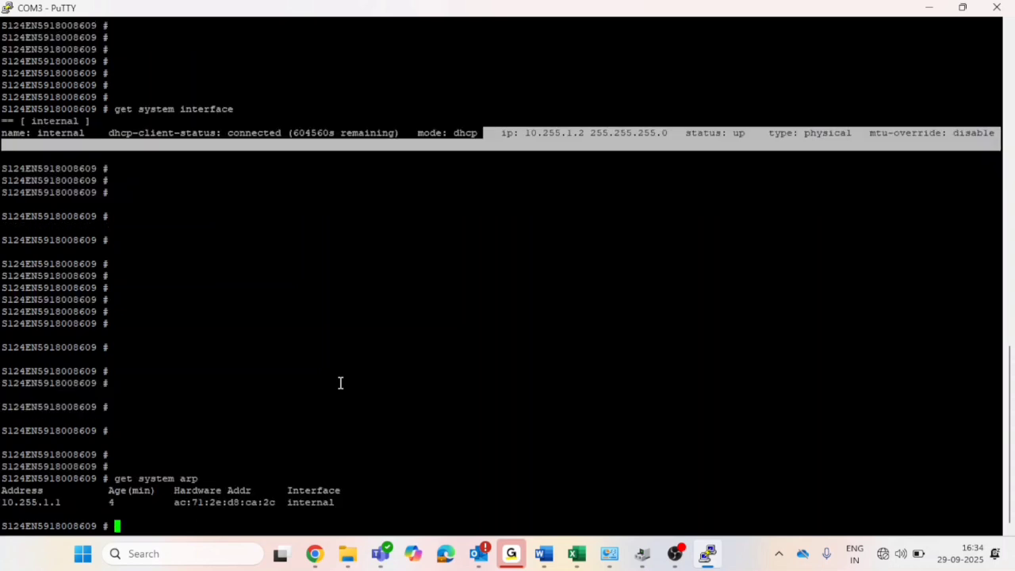
key(Return)
key(Return)
key(Return)
key(Return)
key(Return)
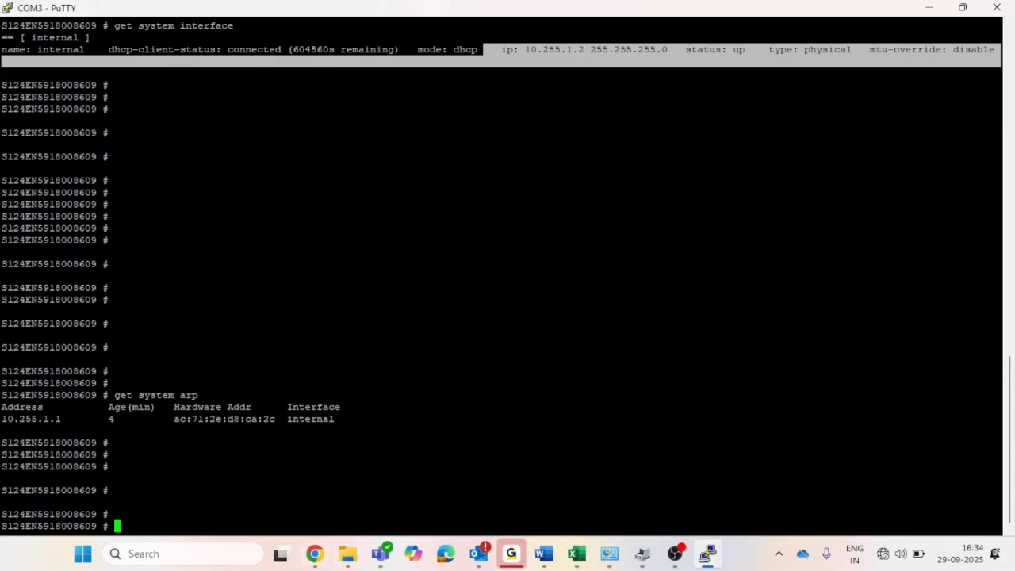
click(314, 554)
Reload FortiGate's Managed FortiSwitches list until the unauthorized FortiSwitch 124E appears on fortilink.
click(151, 471)
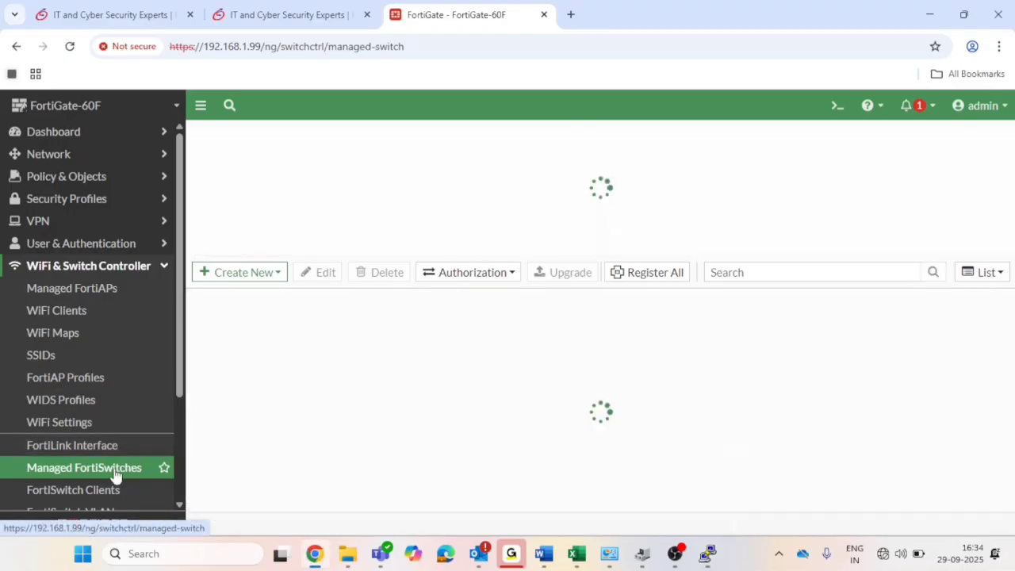
click(914, 105)
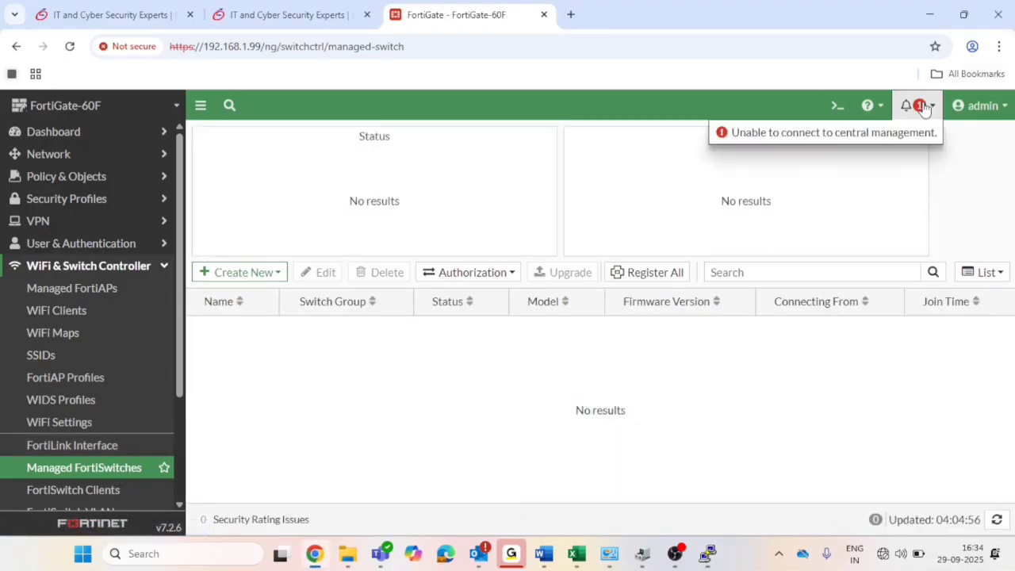
click(70, 46)
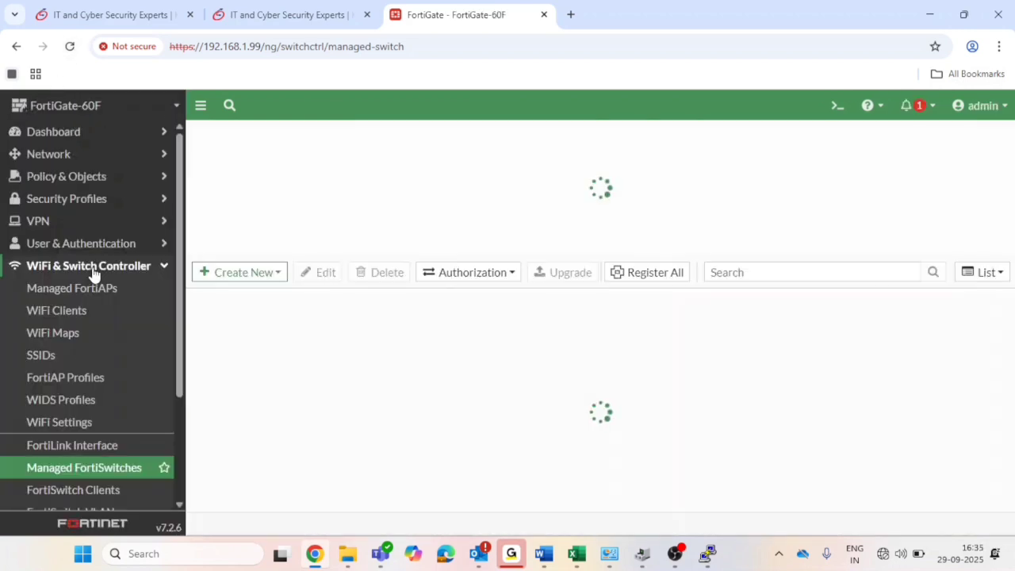
scroll(85, 401, down, 1)
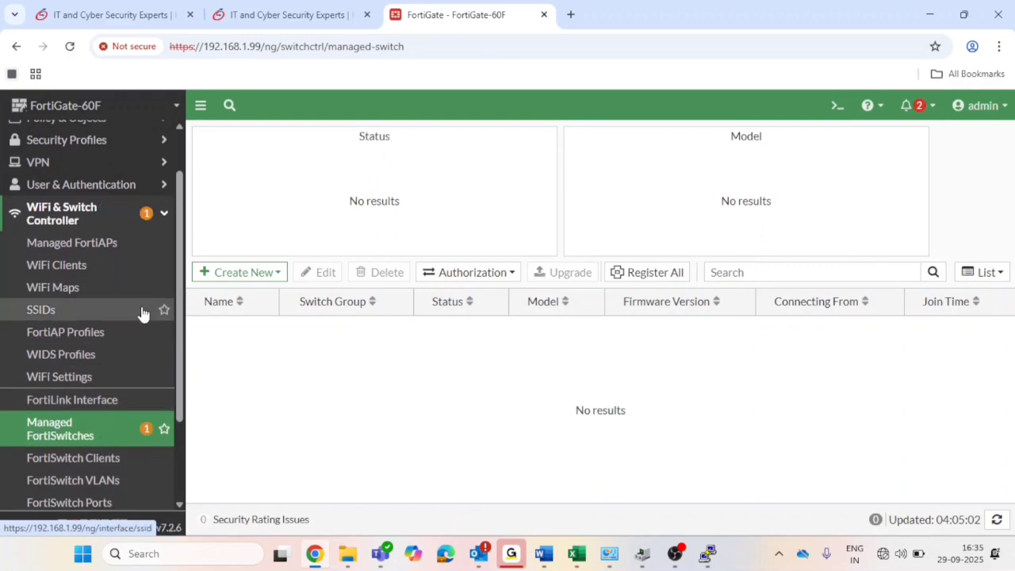
click(89, 438)
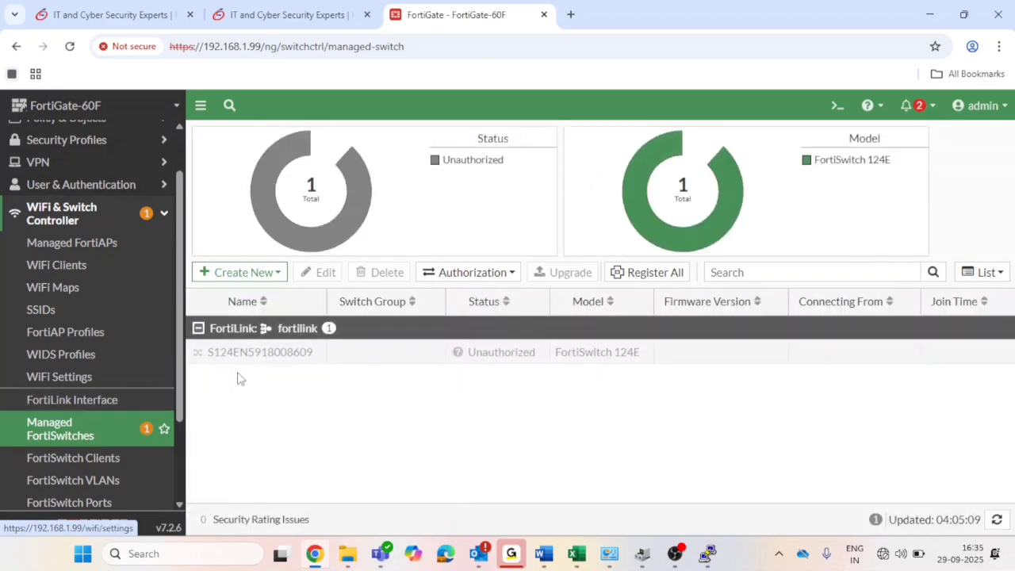
click(310, 356)
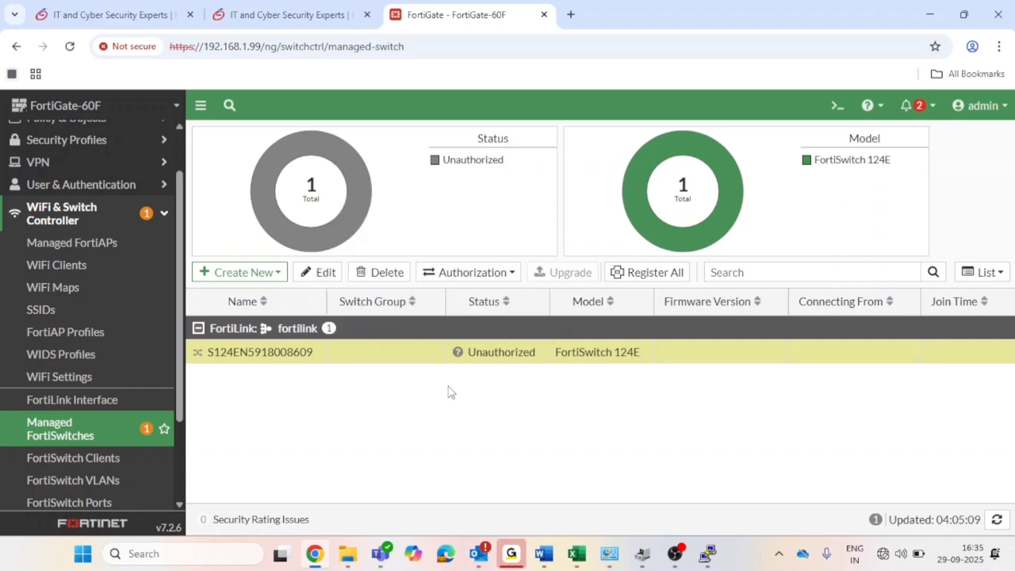
scroll(151, 151, up, 2)
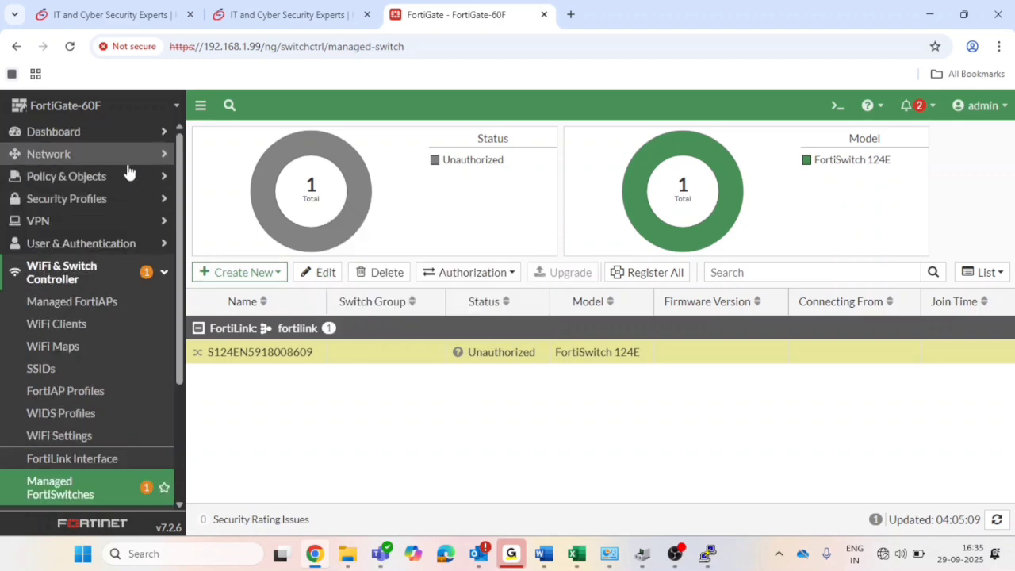
click(121, 157)
Select the fortilink interface in the Interfaces list.
click(98, 180)
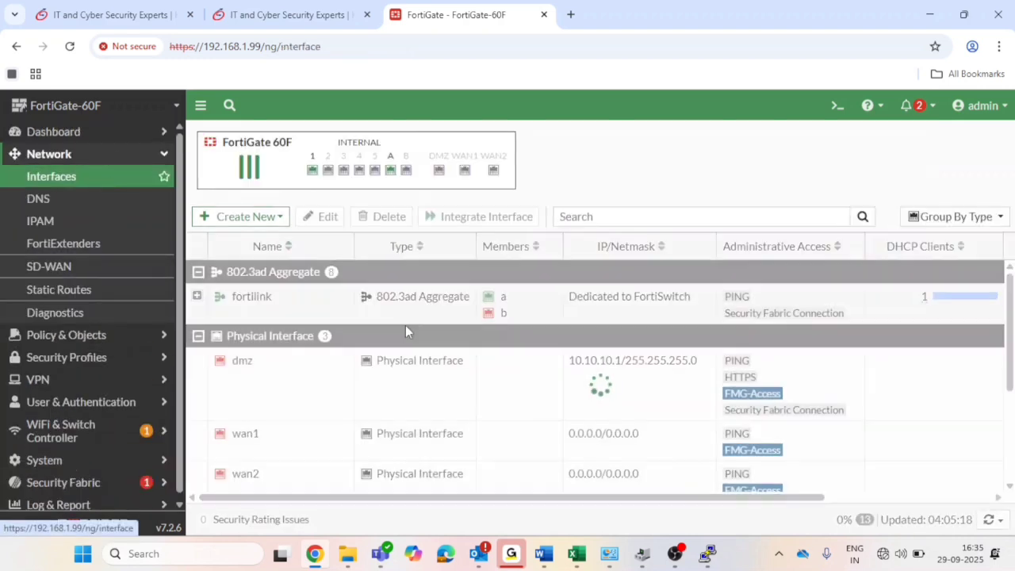
click(309, 311)
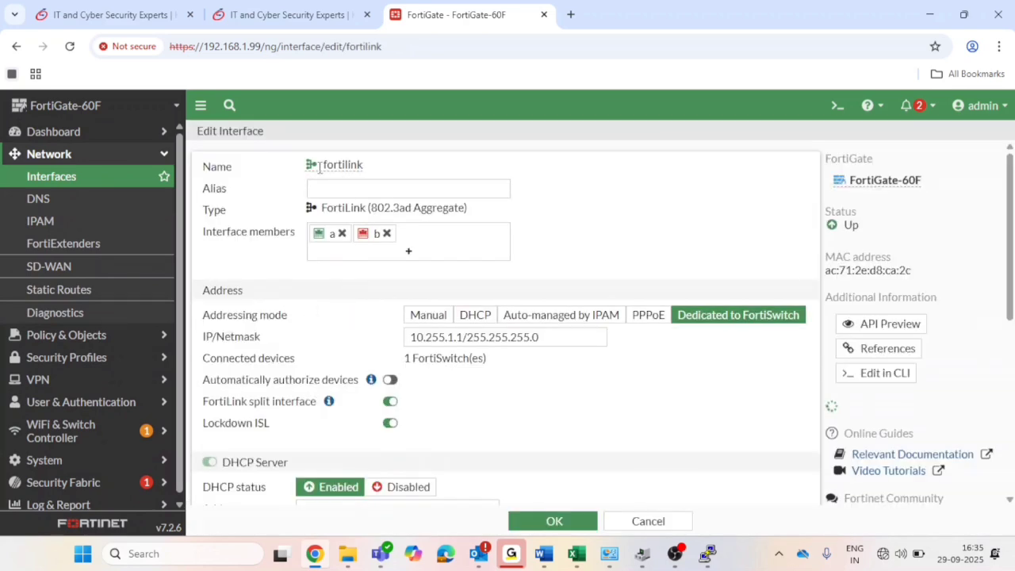
mouse_move(361, 163)
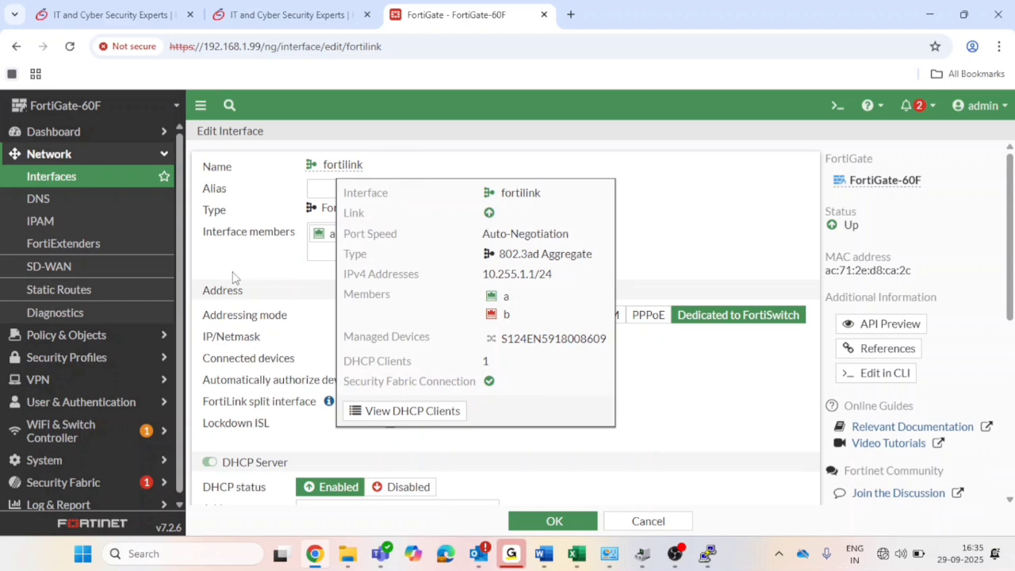
Set fortilink to 10.255.2.1/255.255.255.0 with DHCP range 10.255.2.2-10.255.2.254 and save.
scroll(377, 337, down, 1)
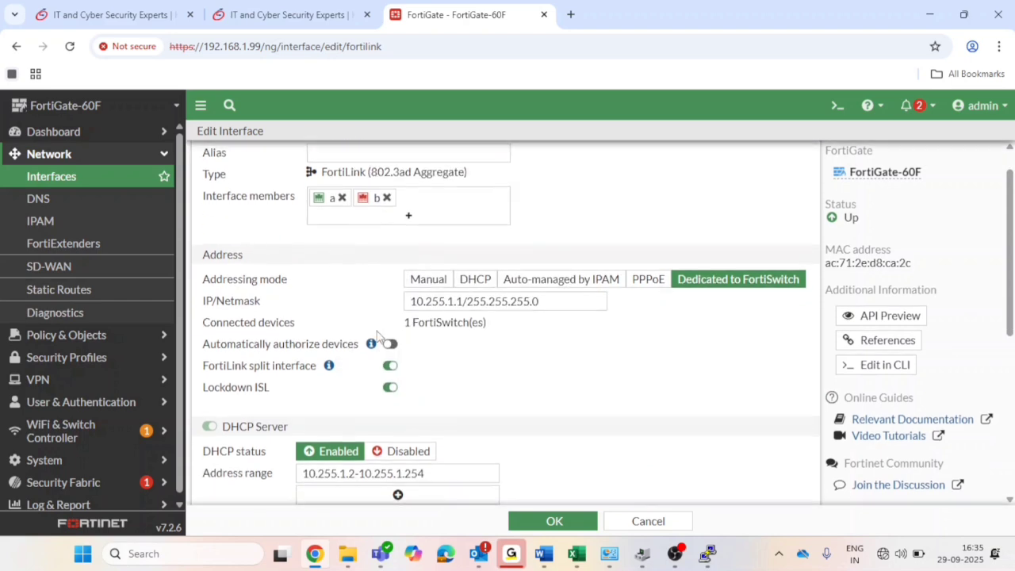
double_click(556, 303)
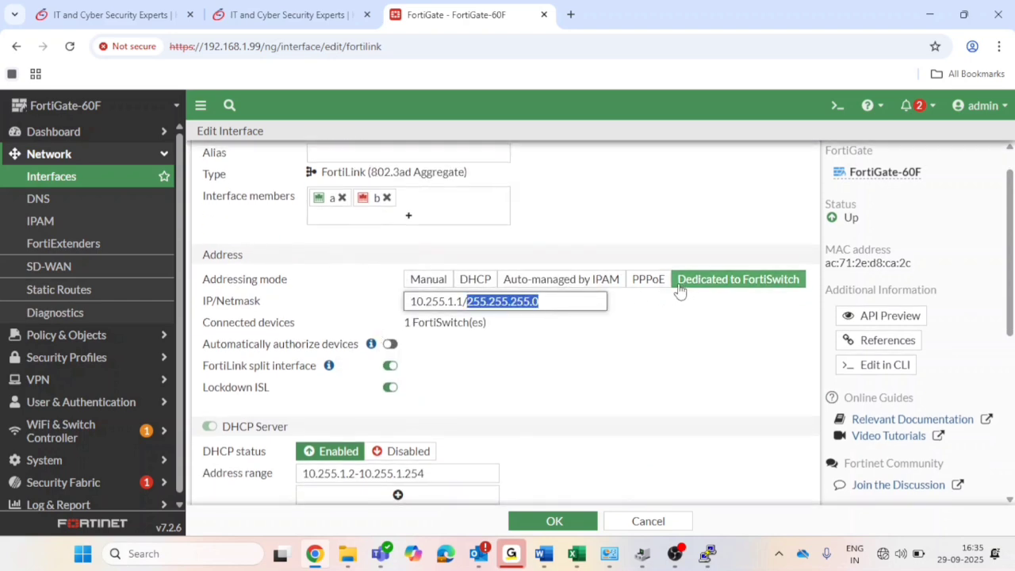
click(680, 292)
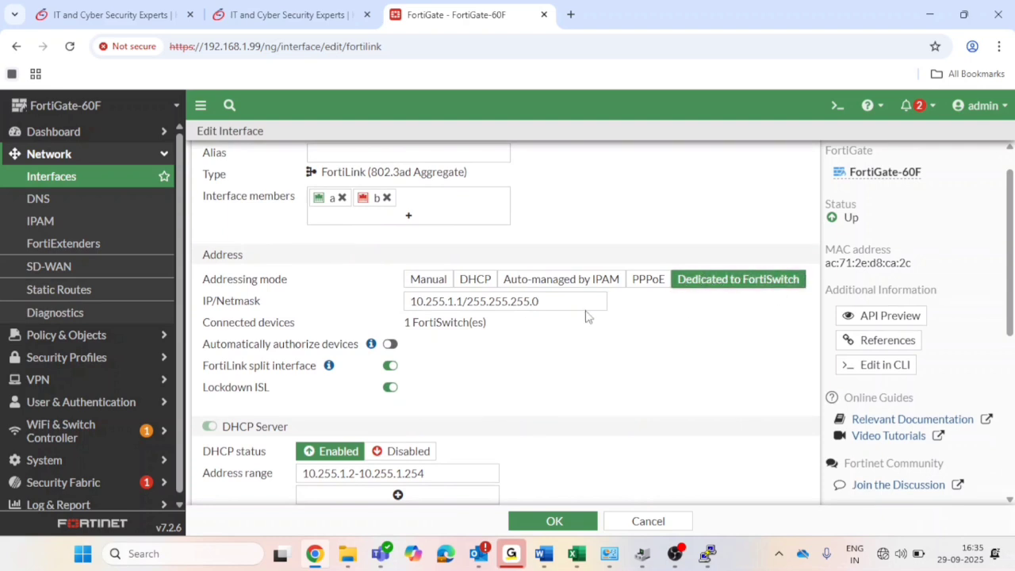
click(641, 286)
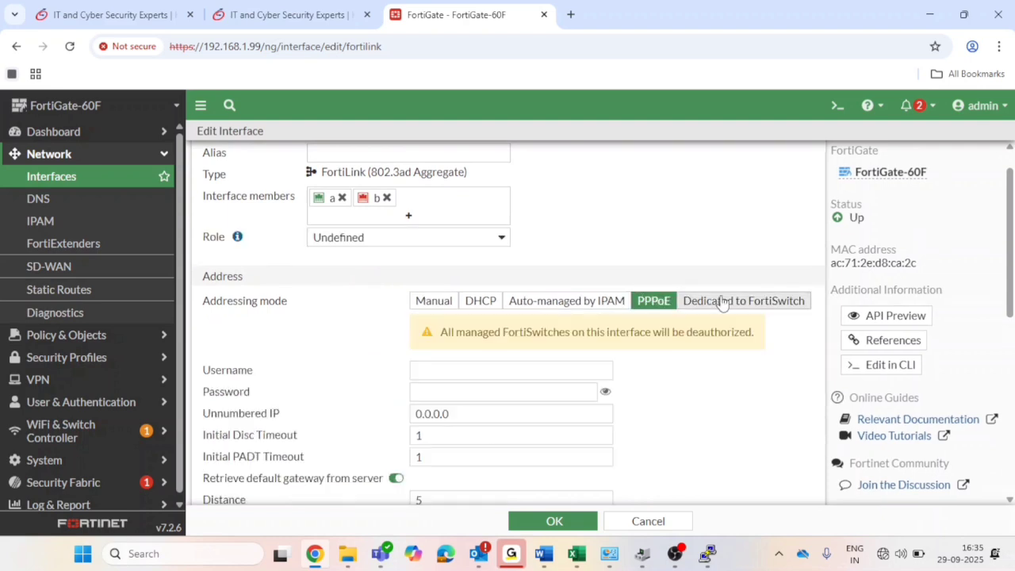
click(724, 300)
scroll(506, 396, down, 1)
drag(555, 265, 376, 266)
scroll(376, 267, down, 3)
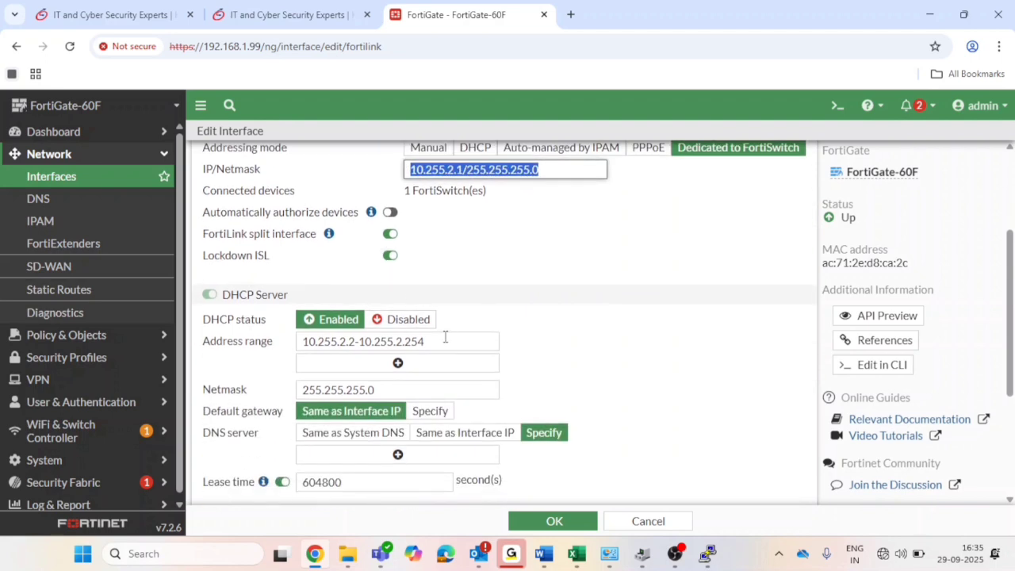
drag(442, 341, 291, 357)
scroll(402, 356, down, 6)
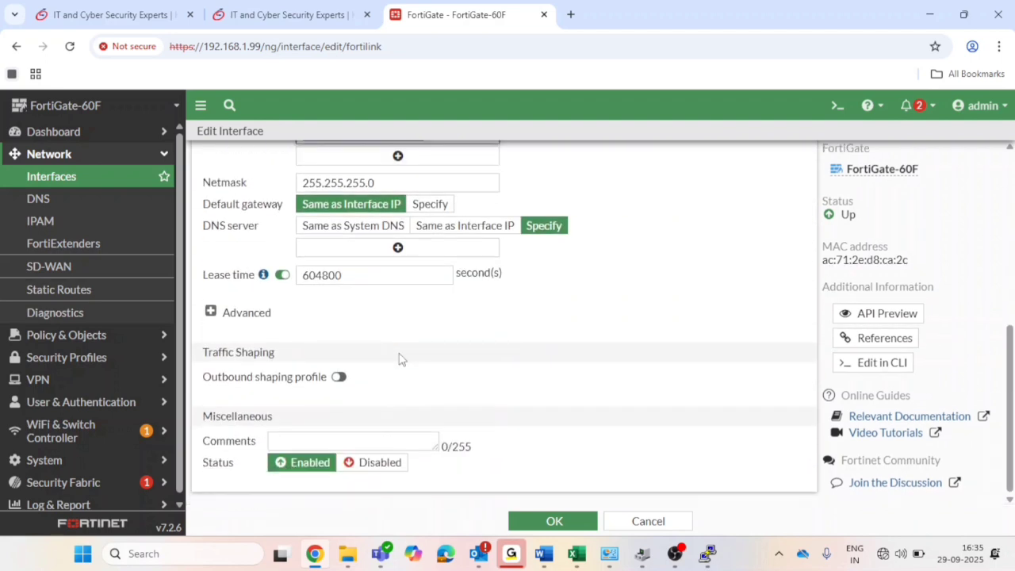
click(548, 517)
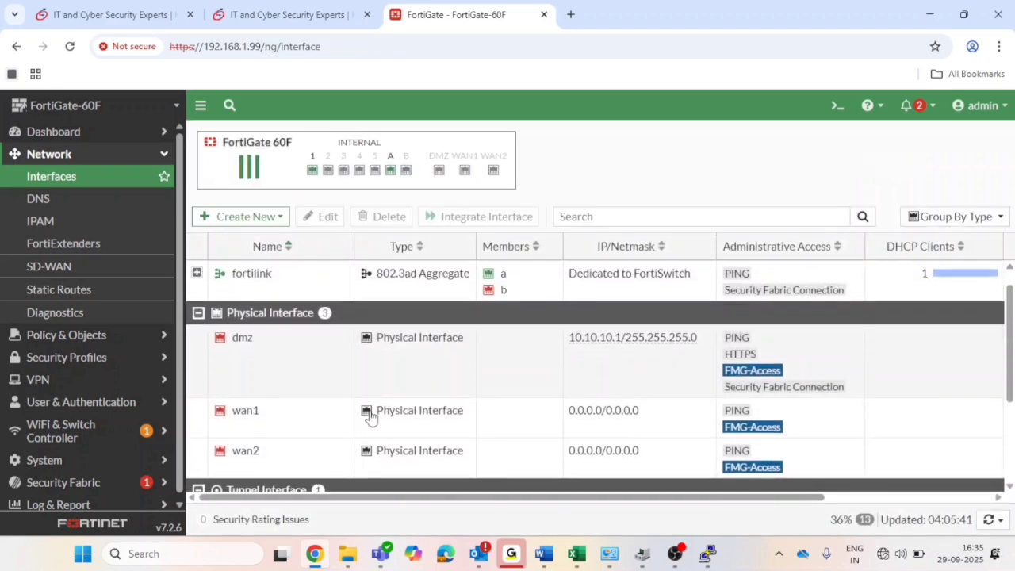
Run 'get system arp' in the FortiGate CLI console, showing one entry on internal.
click(291, 320)
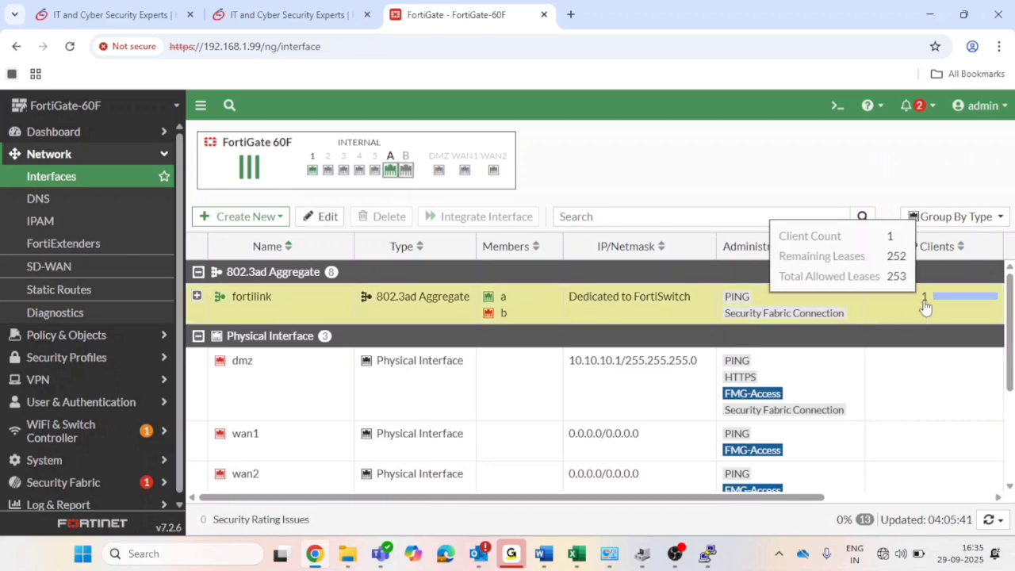
double_click(925, 308)
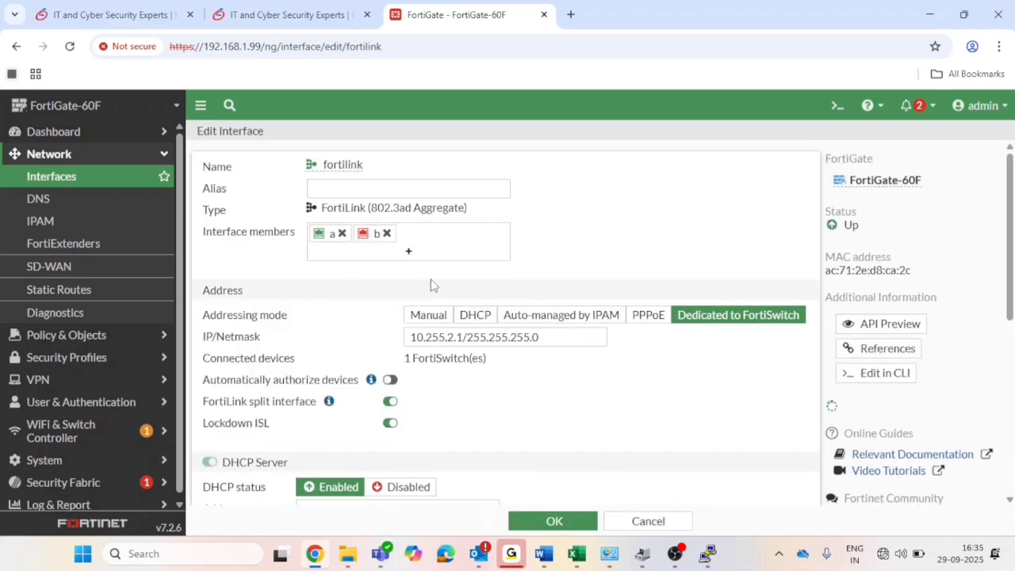
click(838, 105)
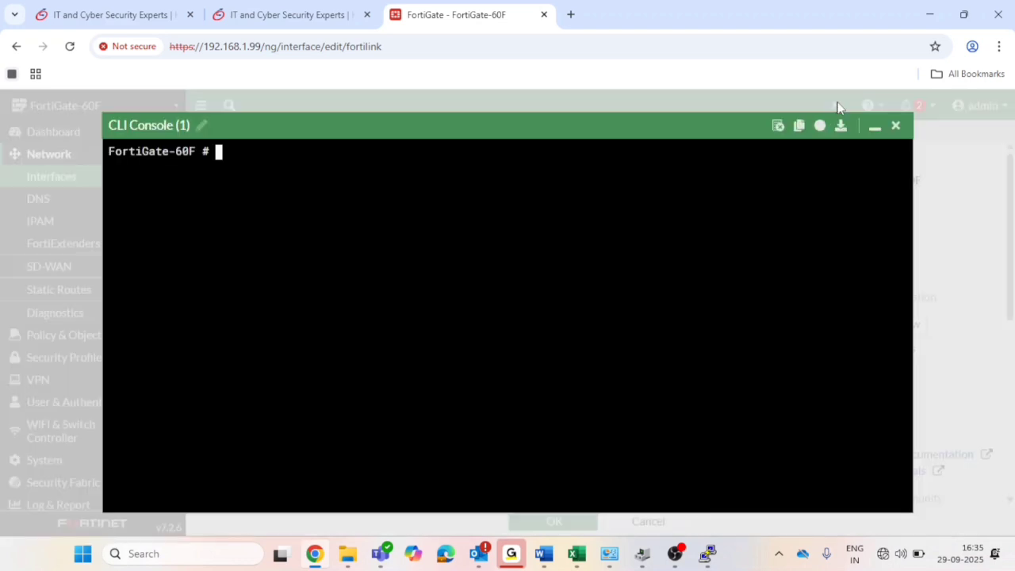
text(get system arp)
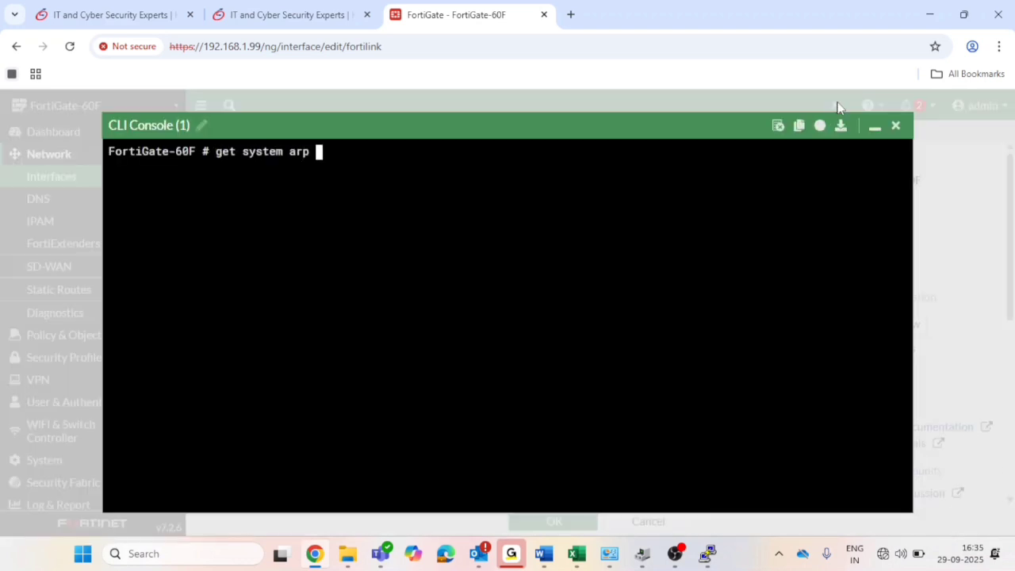
key(Return)
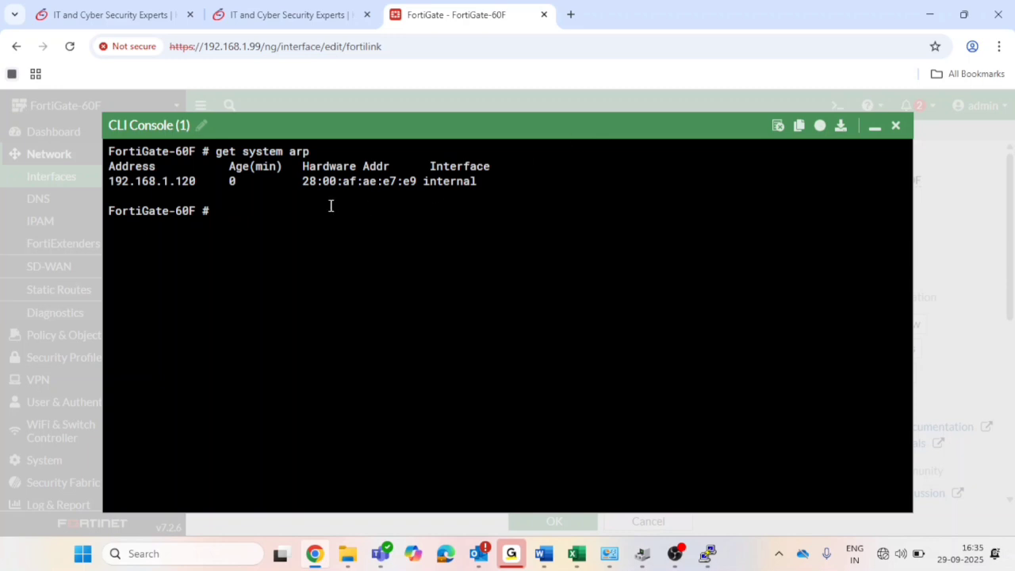
double_click(307, 183)
drag(307, 182, 547, 129)
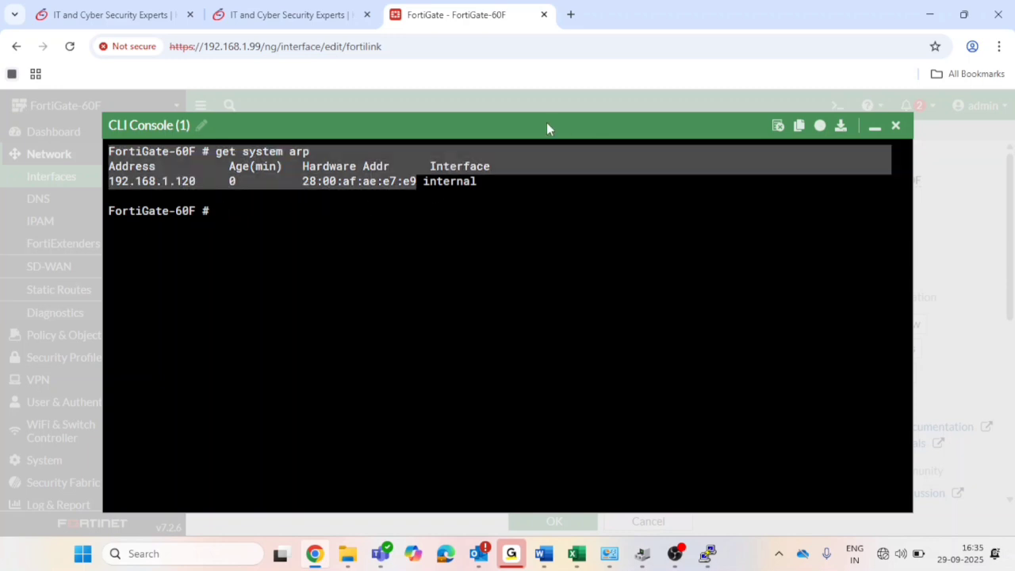
click(587, 197)
click(875, 126)
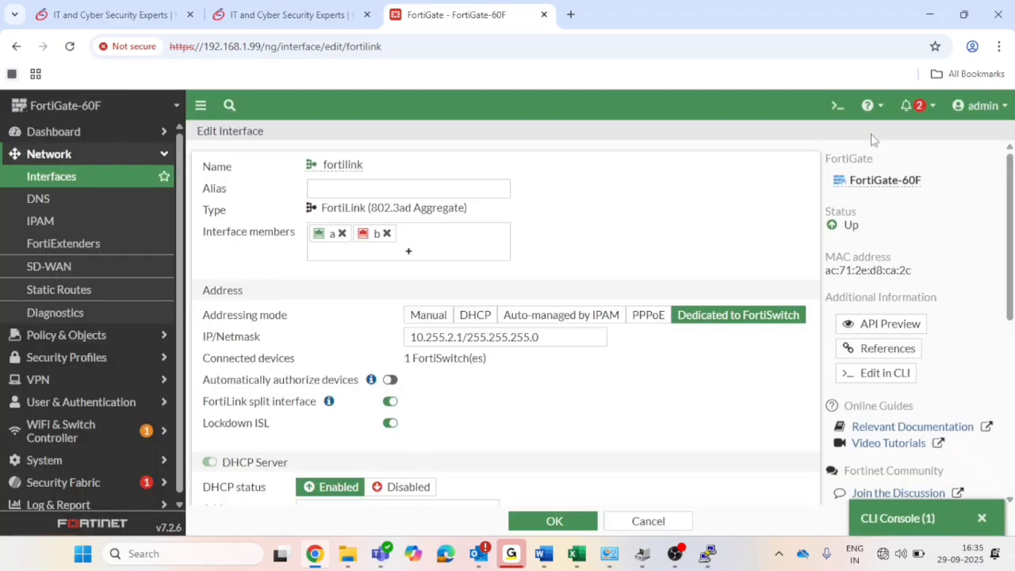
Go to WiFi & Switch Controller > Managed FortiSwitches and select the unauthorized FortiSwitch 124E.
click(107, 431)
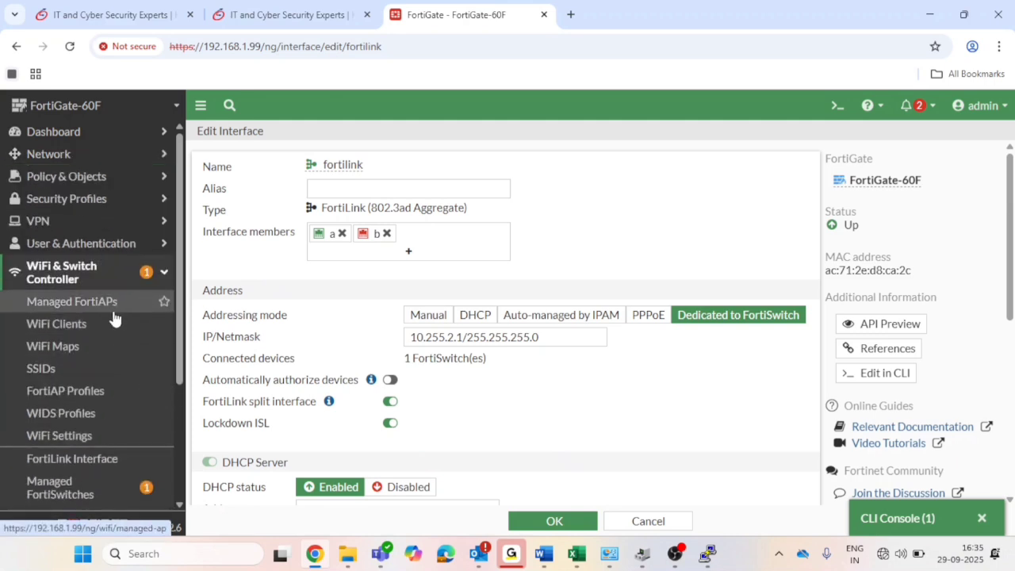
click(94, 483)
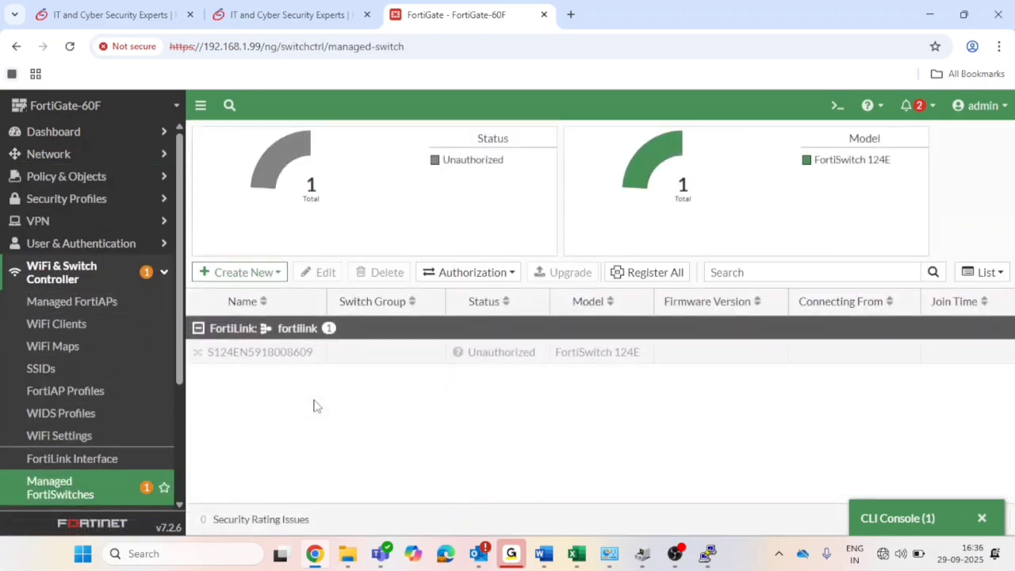
click(301, 367)
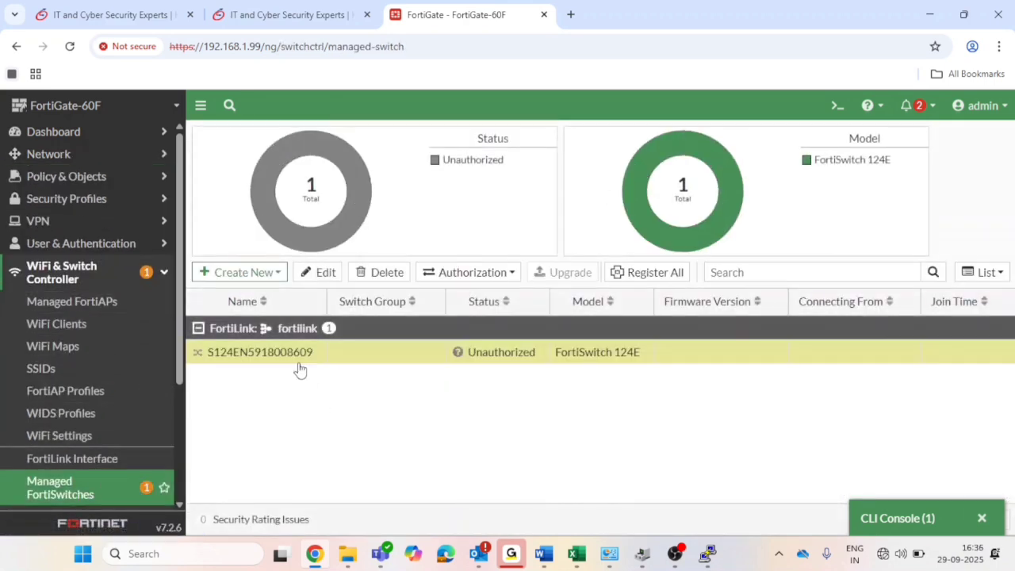
Authorize the FortiSwitch 124E and refresh the list until it shows Offline under fortilink.
click(474, 274)
click(468, 293)
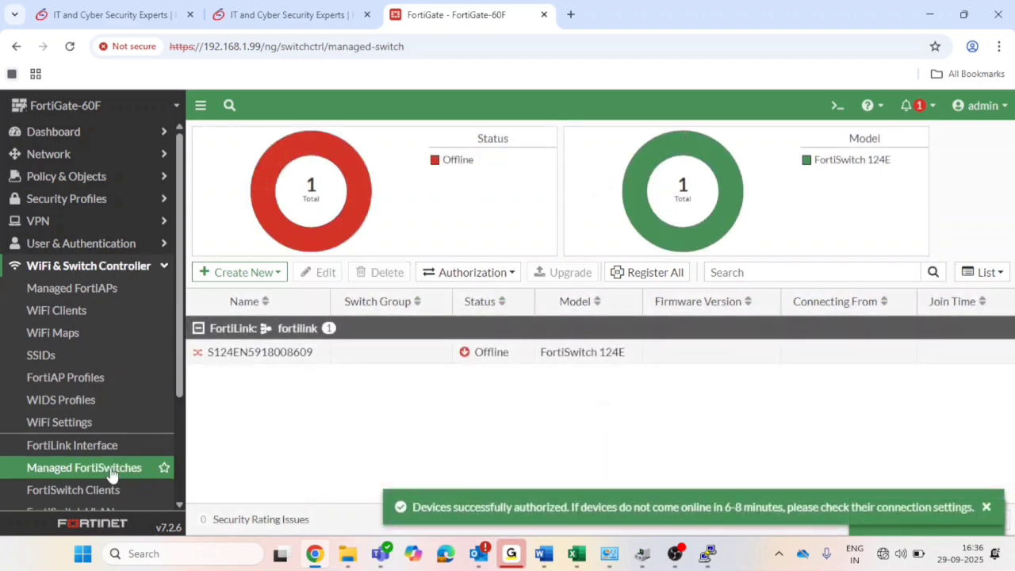
click(112, 475)
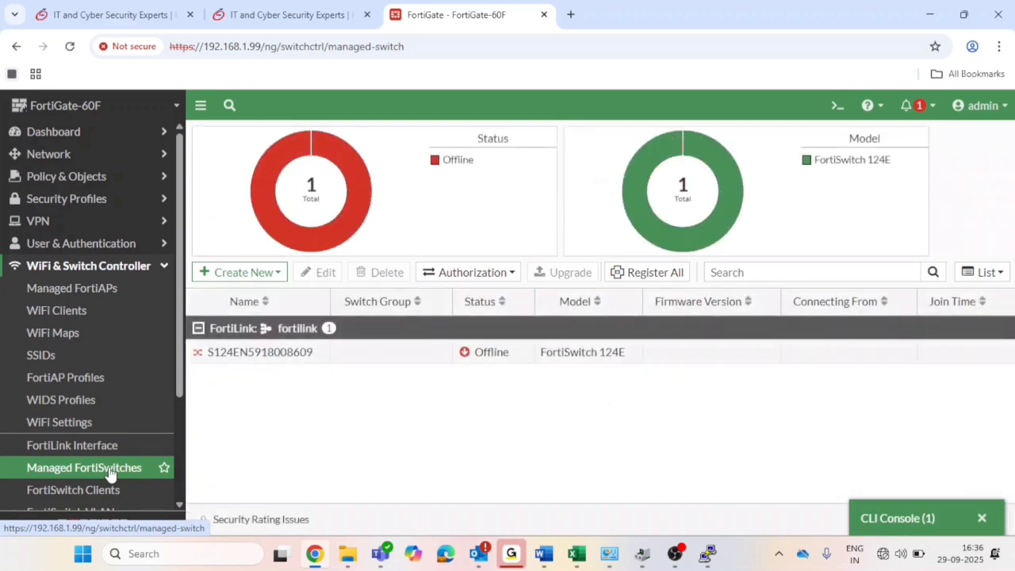
click(111, 475)
click(111, 475)
scroll(111, 475, down, 3)
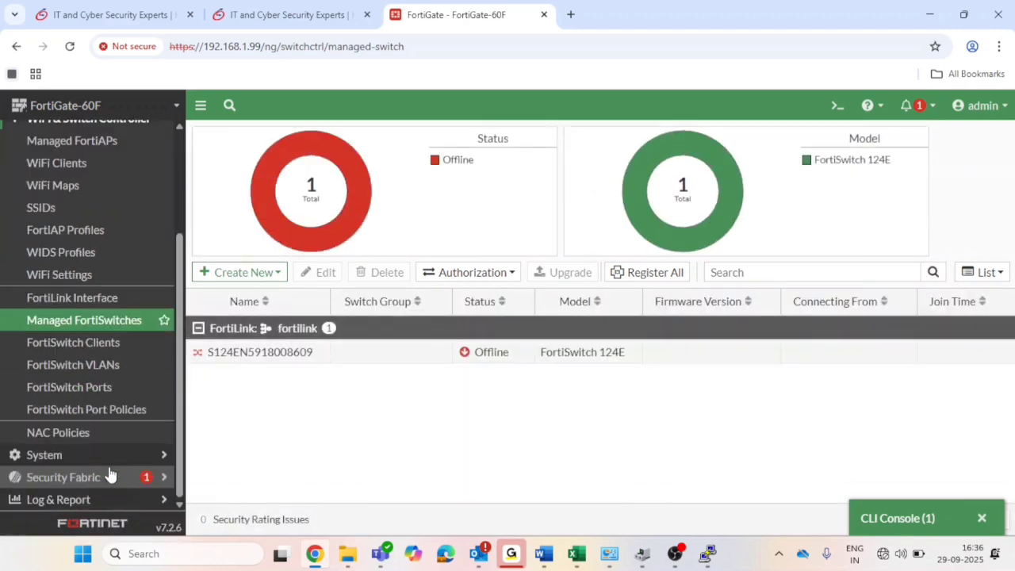
click(72, 500)
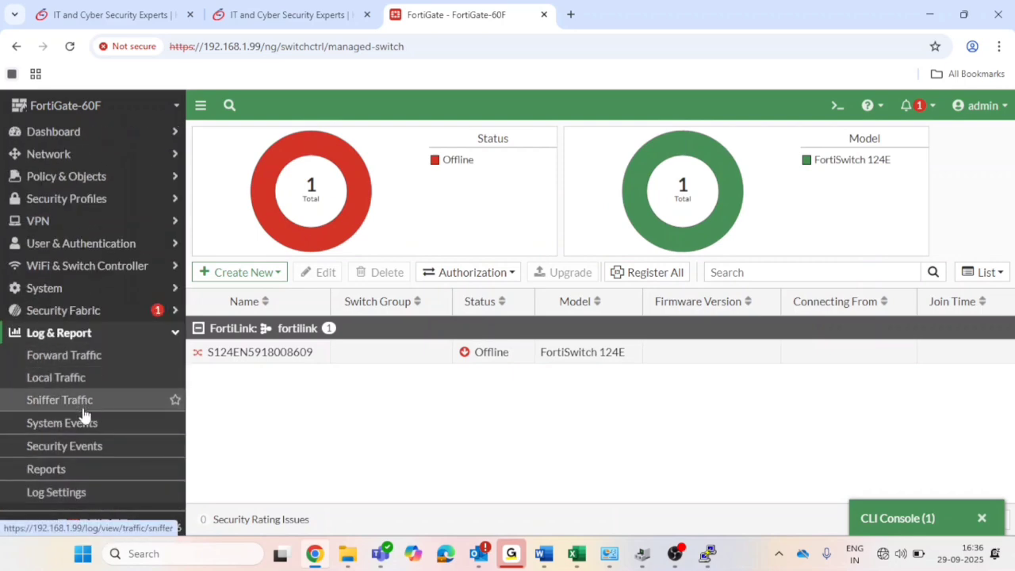
Filter System Events to FortiSwitch Events, showing the 124E's Discovered and Authorized entries.
click(85, 420)
click(775, 166)
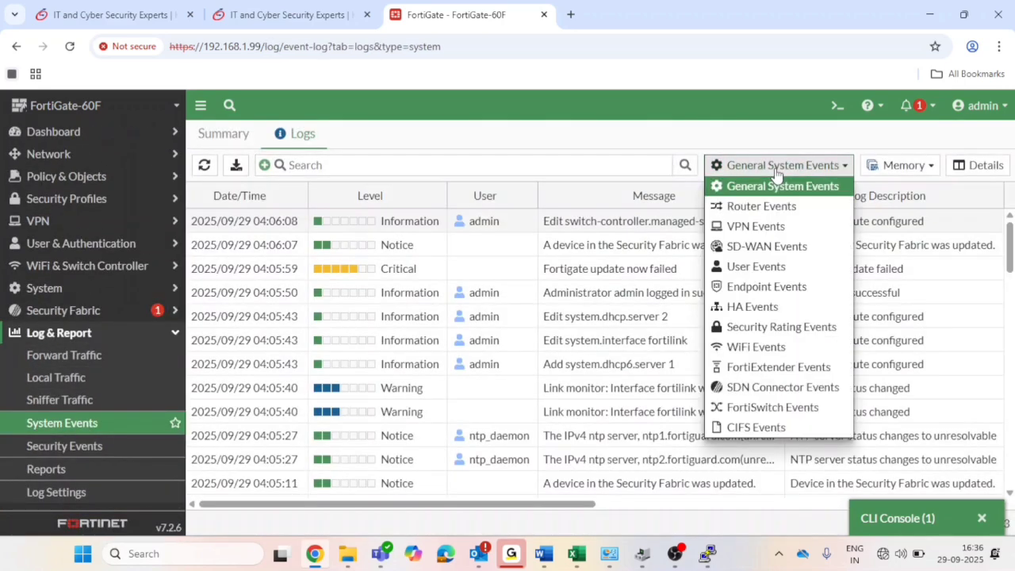
click(754, 411)
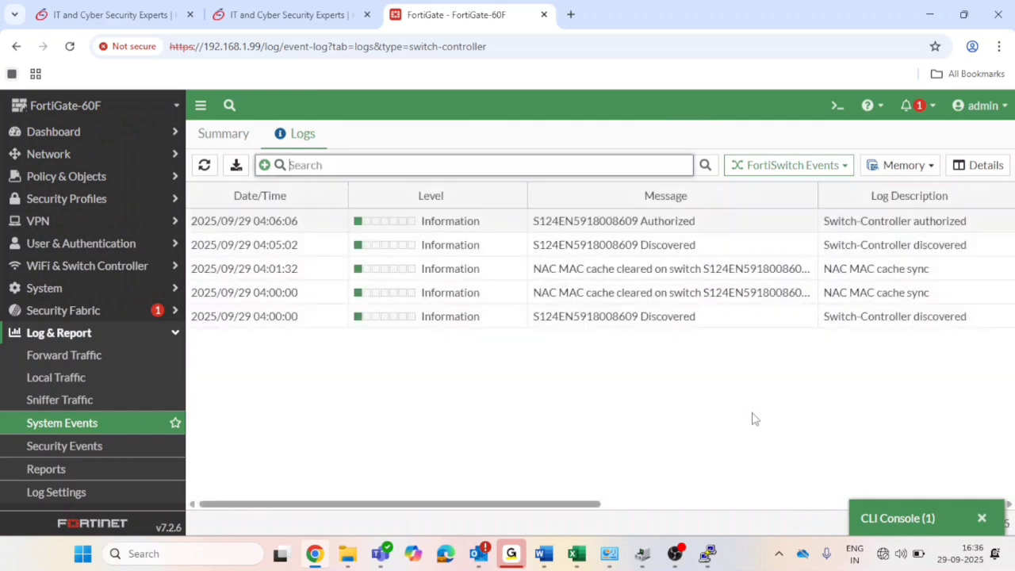
click(204, 167)
click(205, 167)
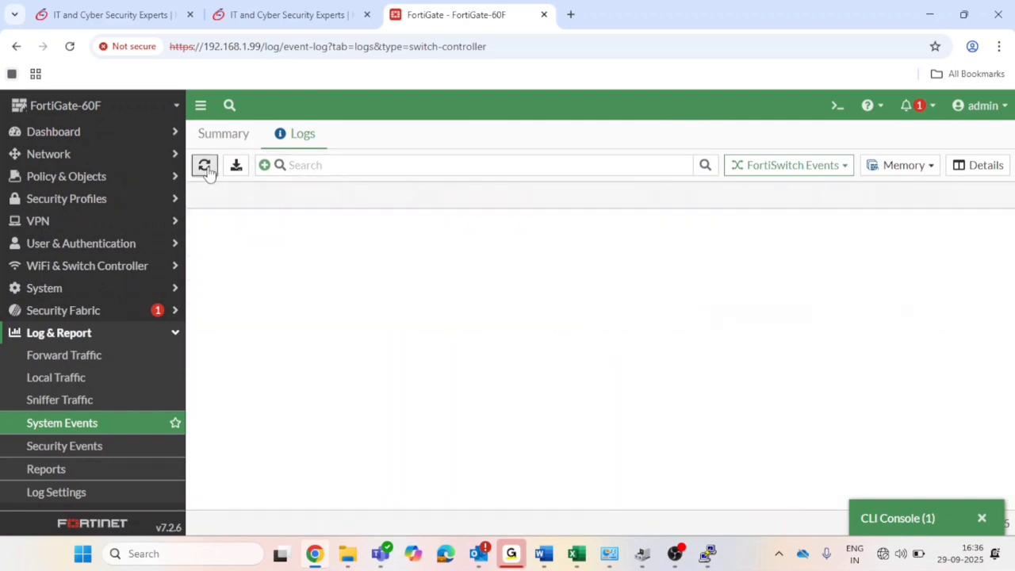
click(205, 168)
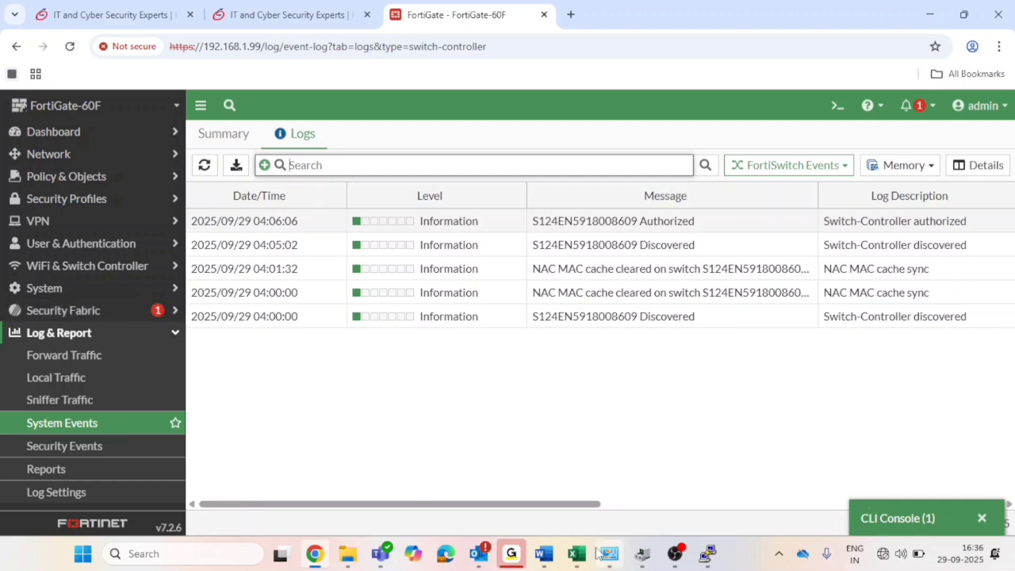
click(717, 558)
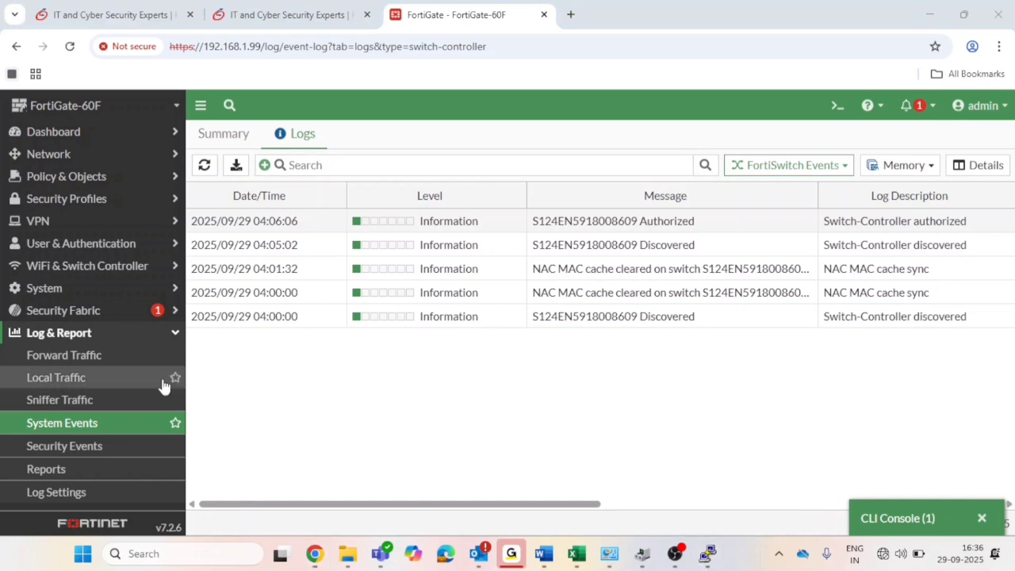
click(168, 313)
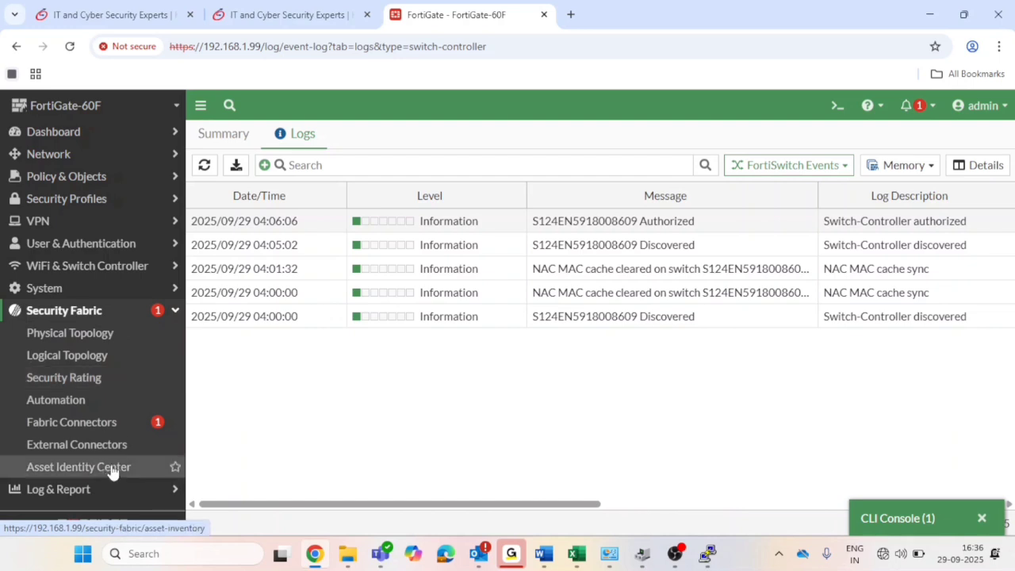
Confirm the 124E is Online in Managed FortiSwitches and rerun 'get system arp' in the CLI console.
click(85, 269)
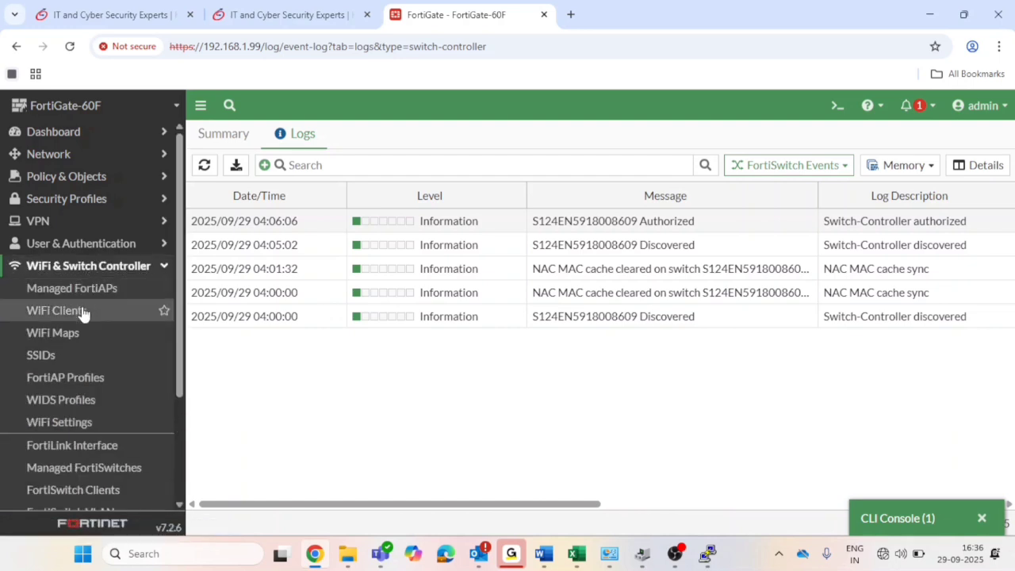
click(84, 468)
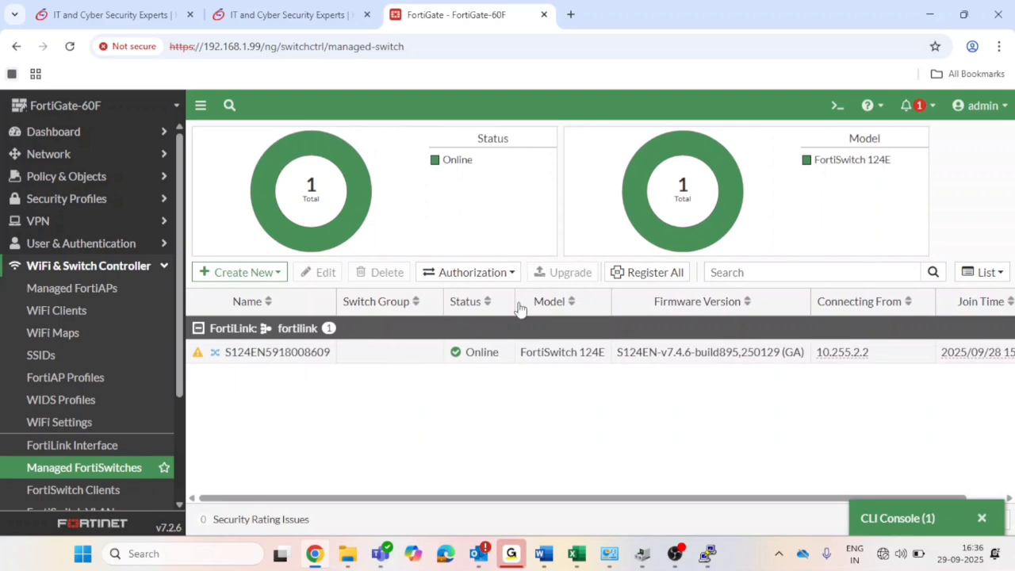
click(889, 517)
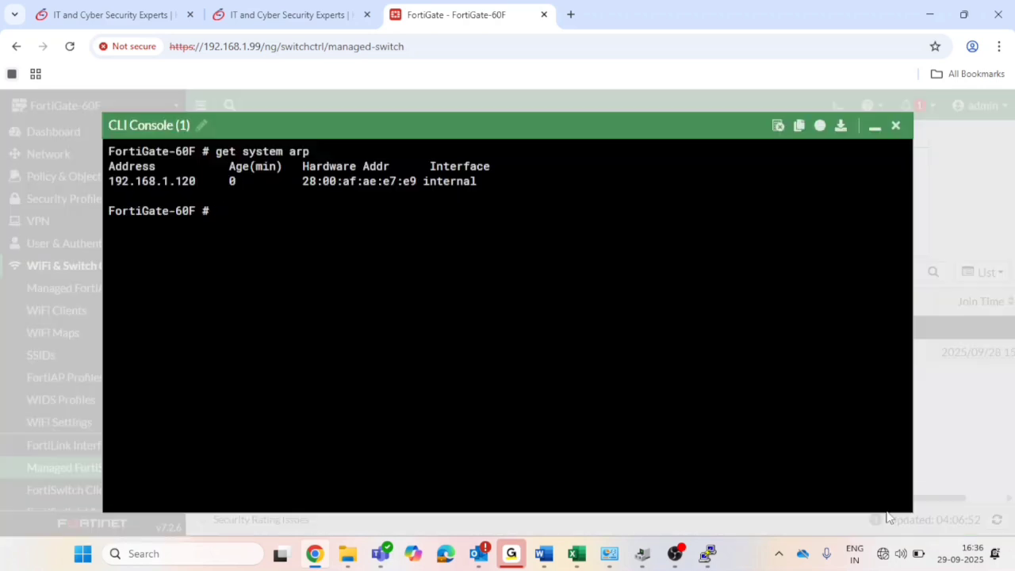
key(Up)
key(Return)
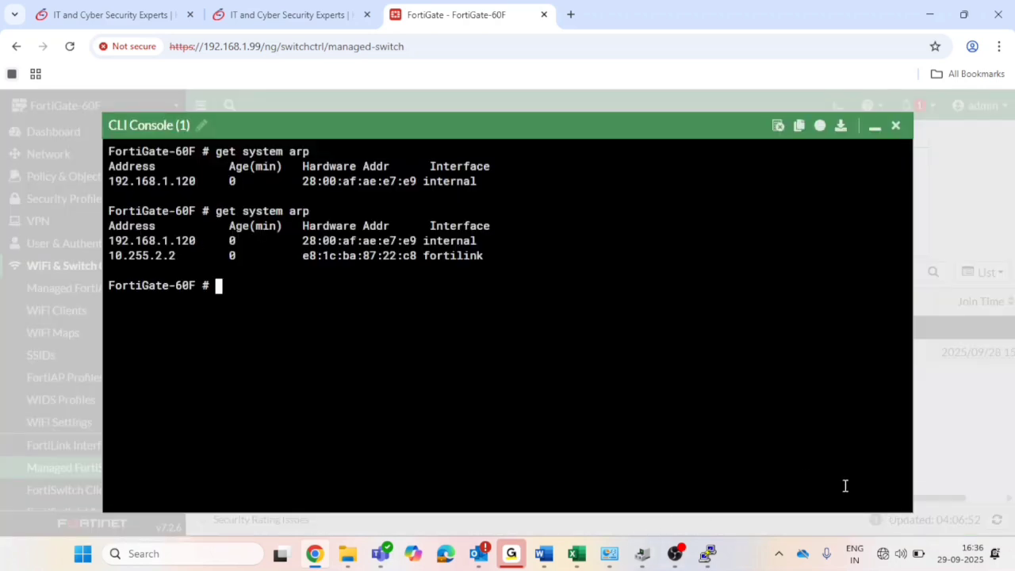
Highlight the 10.255.2.2 entry on fortilink, then bring up the FortiSwitch Clients page.
drag(425, 256, 488, 256)
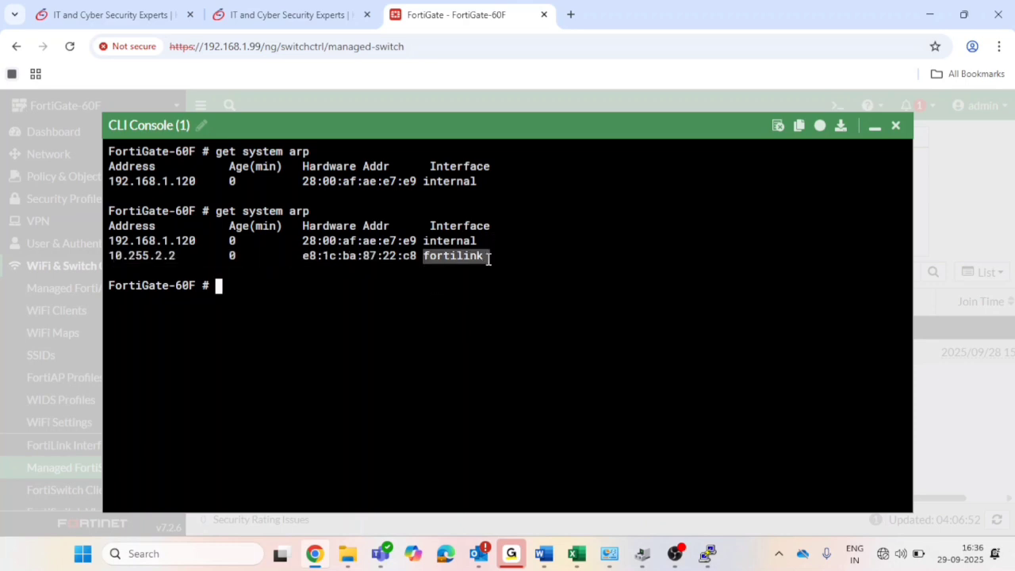
click(875, 127)
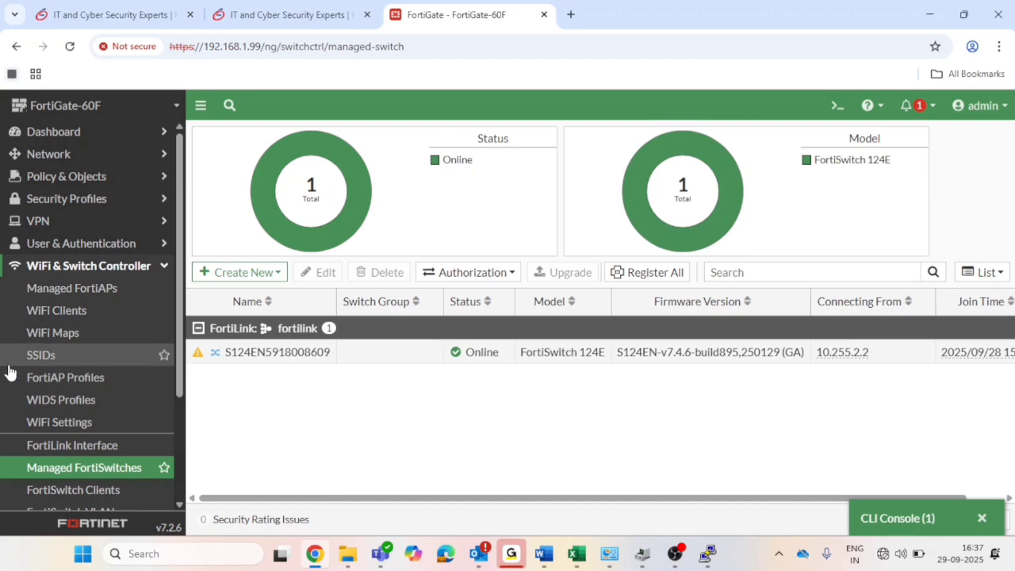
scroll(11, 373, down, 3)
click(42, 355)
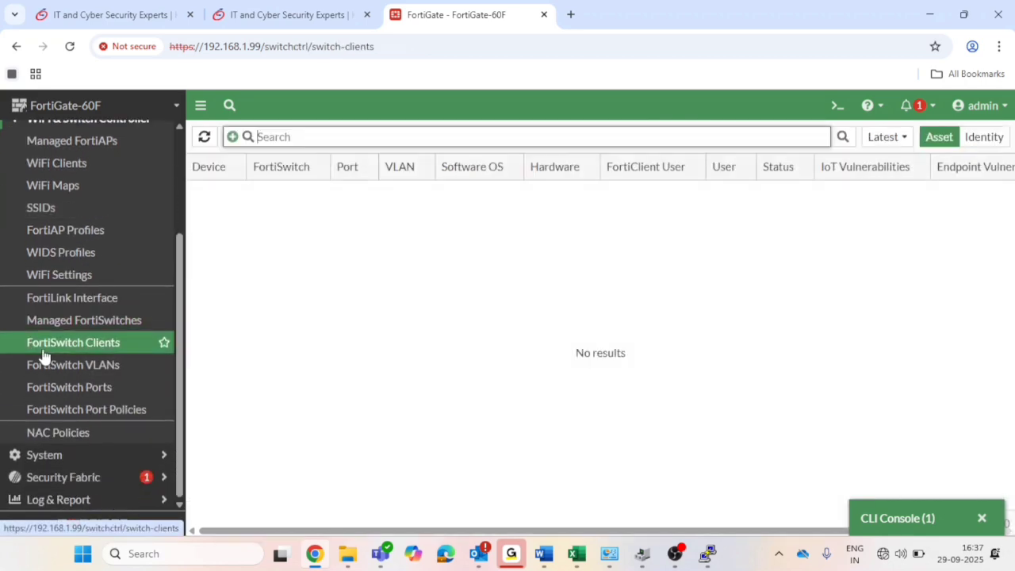
Check port1's current native VLAN on FortiSwitch Ports, then go back to the FortiSwitch VLANs list.
click(56, 389)
click(71, 371)
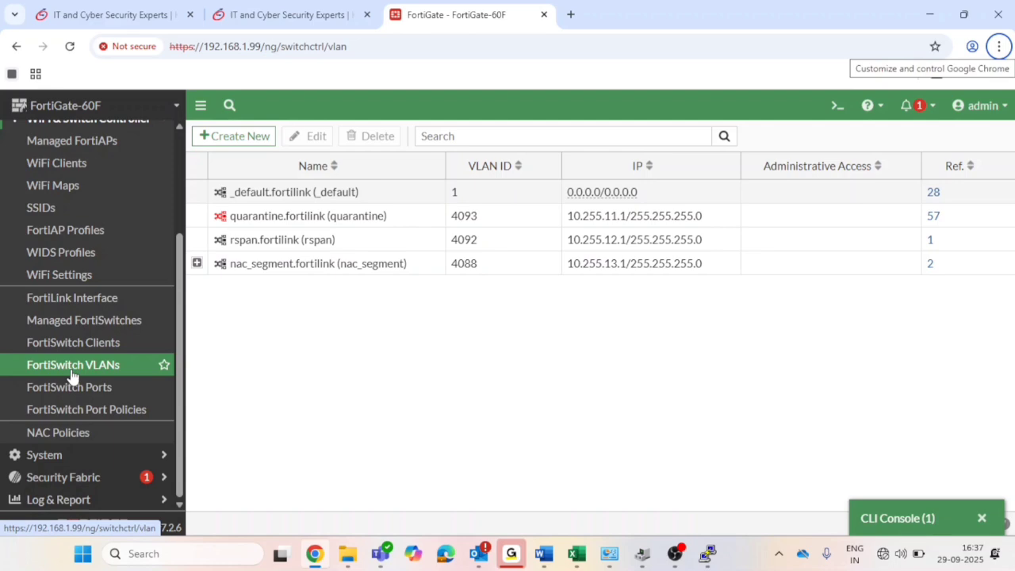
click(73, 388)
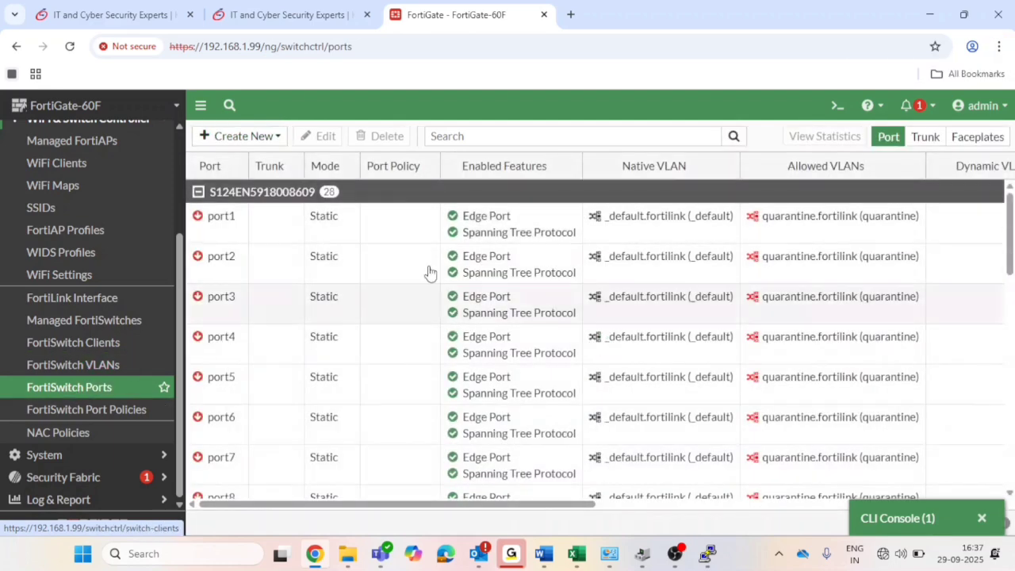
scroll(561, 239, down, 2)
scroll(562, 239, up, 2)
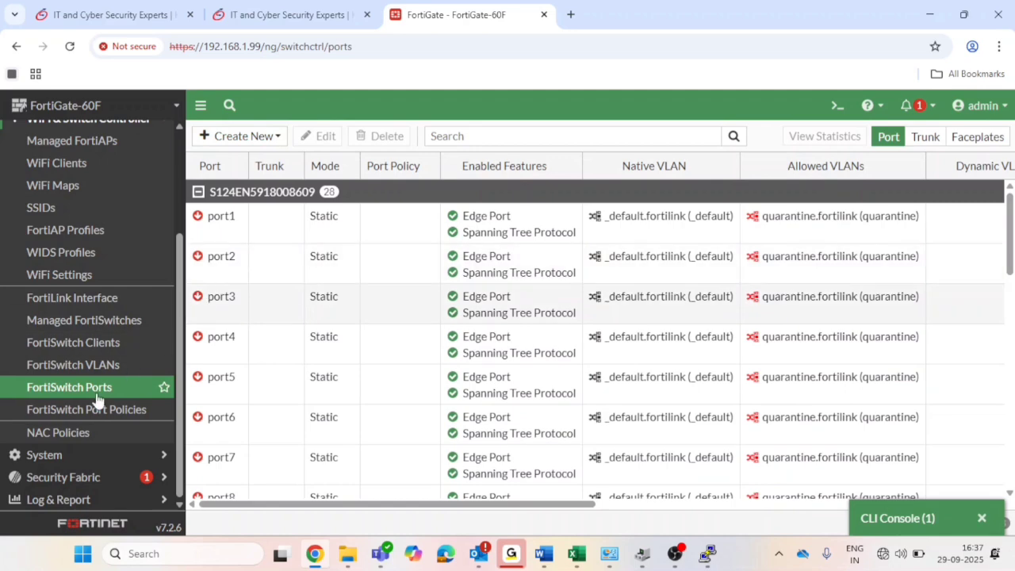
click(95, 365)
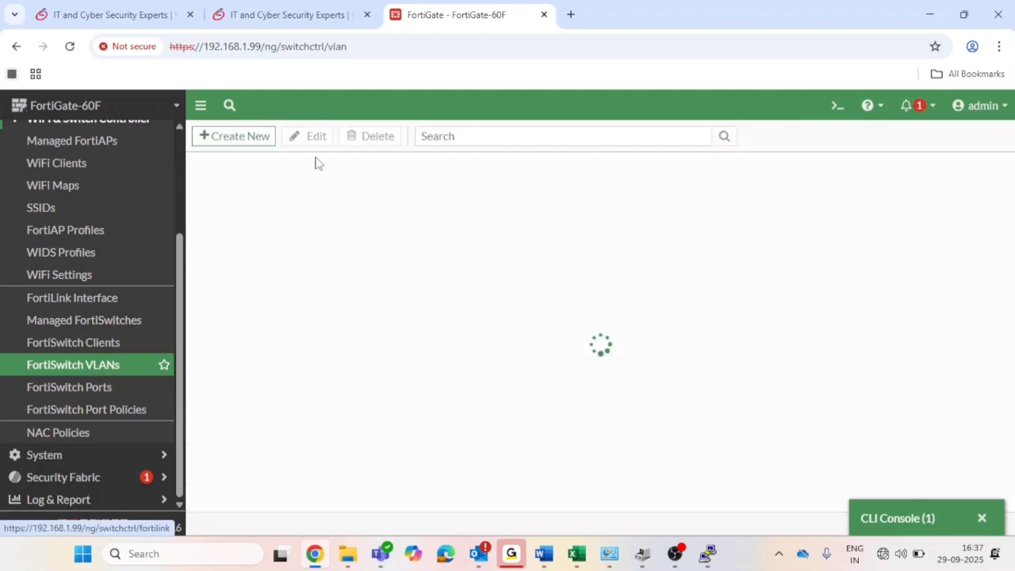
Create a new switch VLAN named LAN_NEW with VLAN ID 100 and IP 192.168.3.1/24.
click(247, 138)
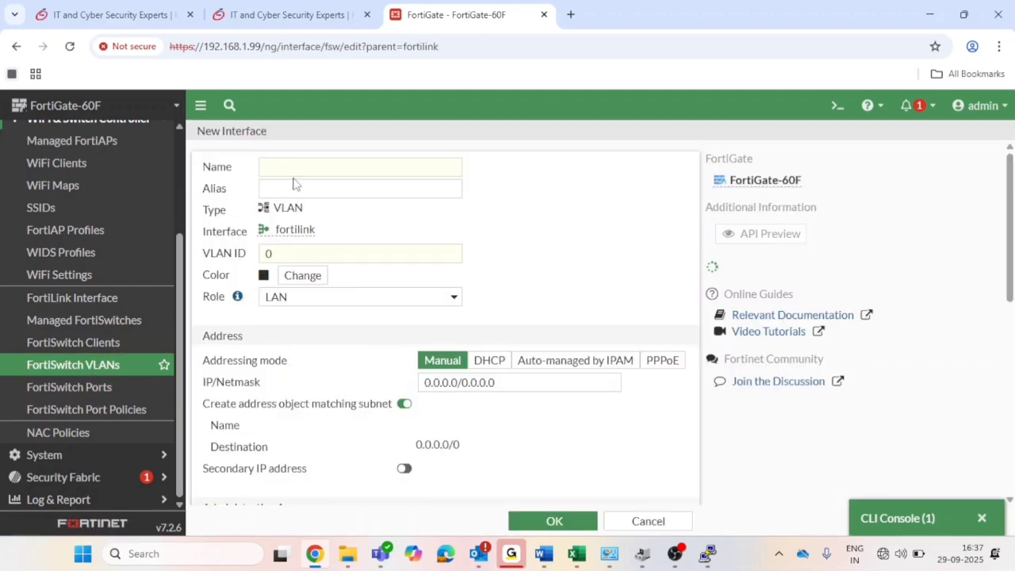
click(296, 173)
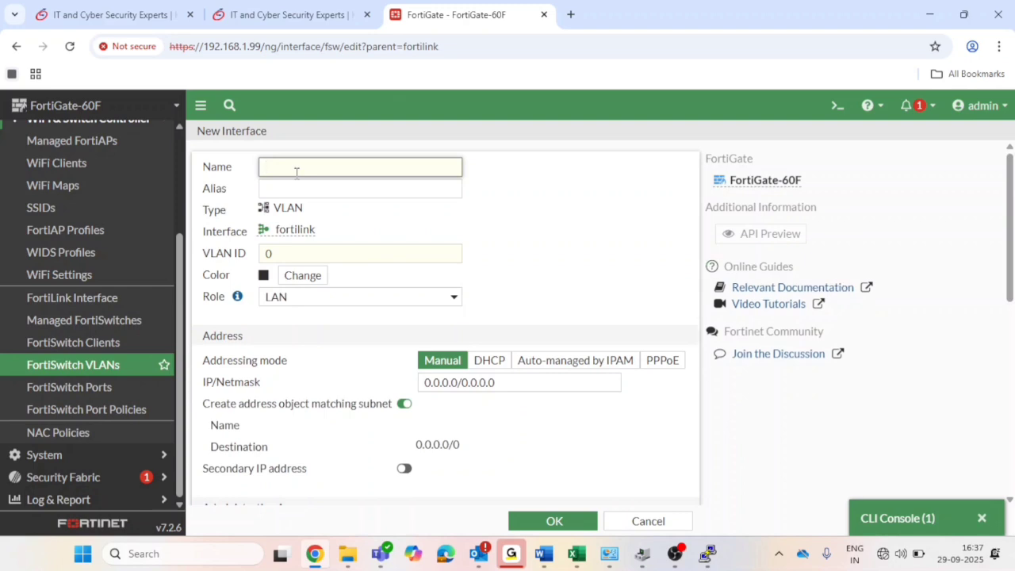
text(LAN_)
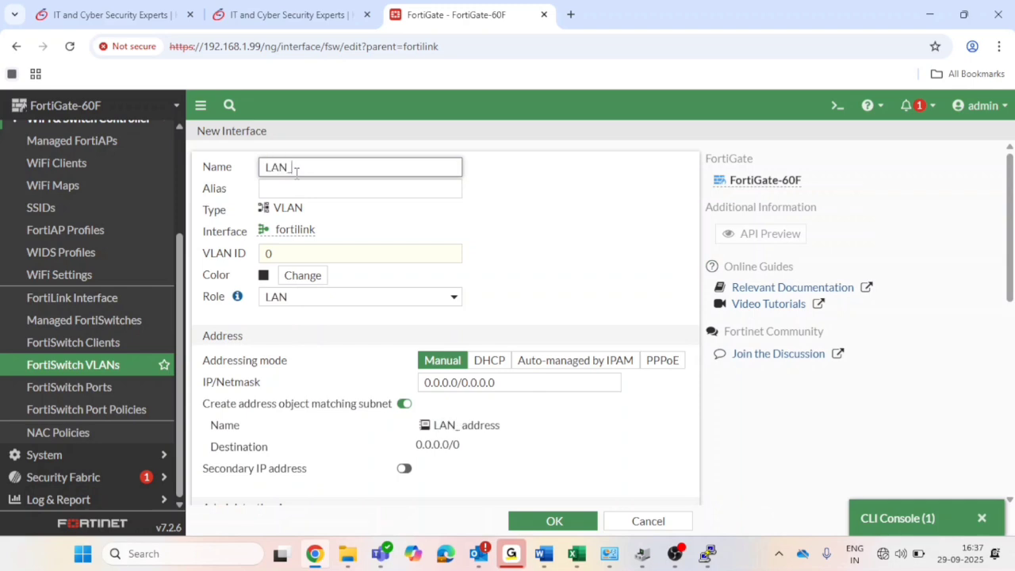
text(NEW)
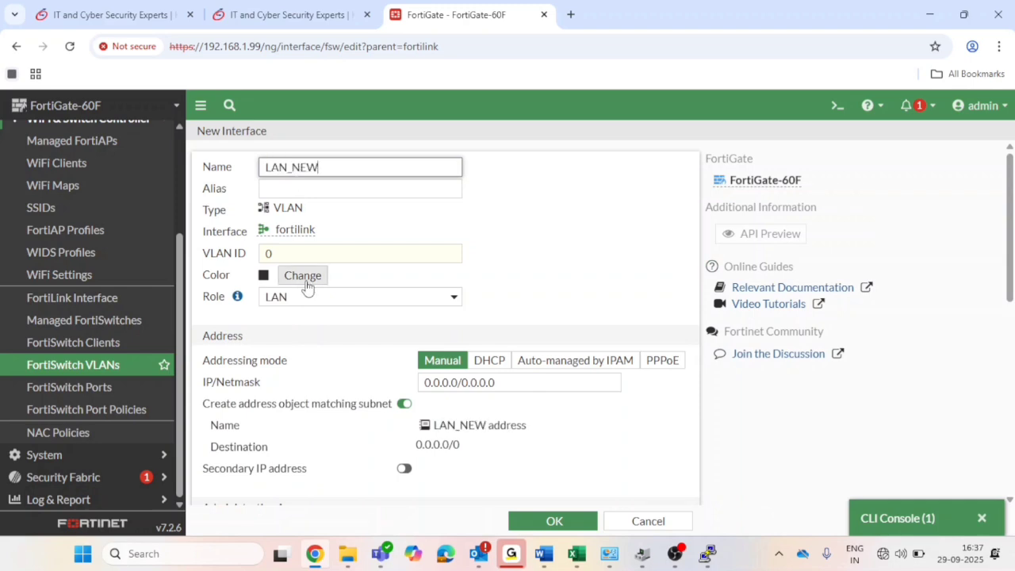
scroll(312, 270, down, 1)
click(302, 213)
key(BackSpace)
text(1)
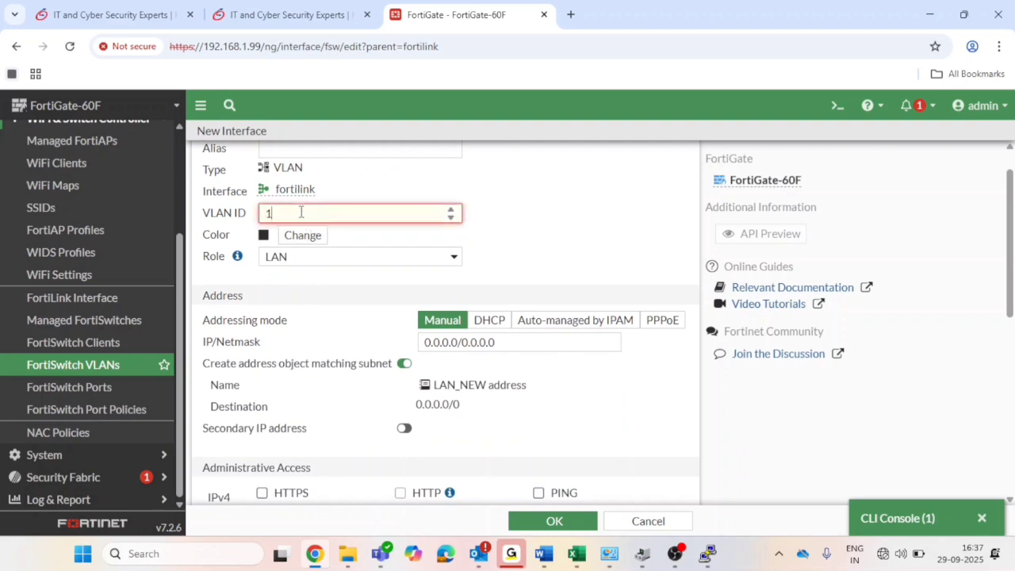
text(00)
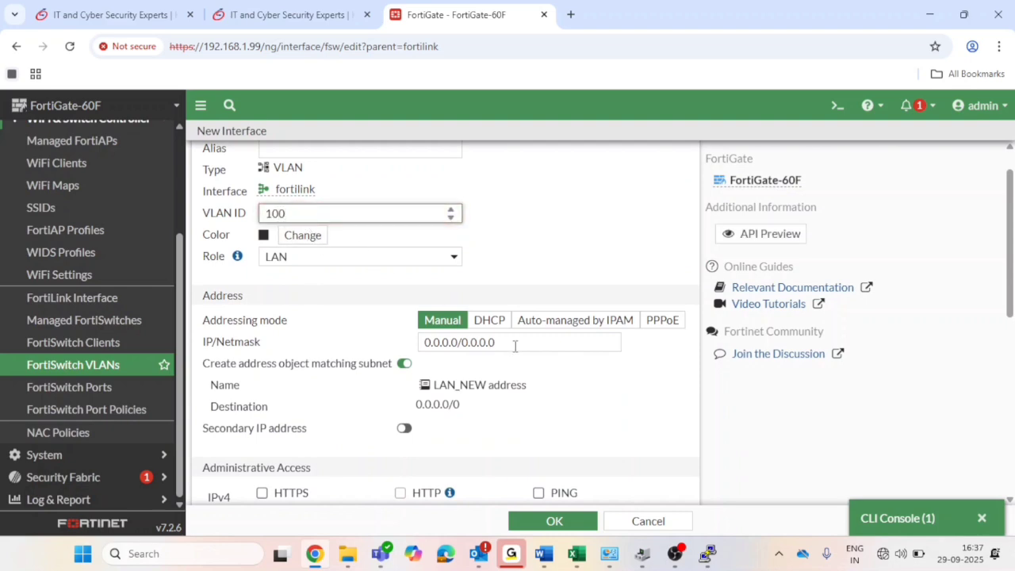
drag(515, 346, 389, 352)
key(BackSpace)
text(192.168.3.1)
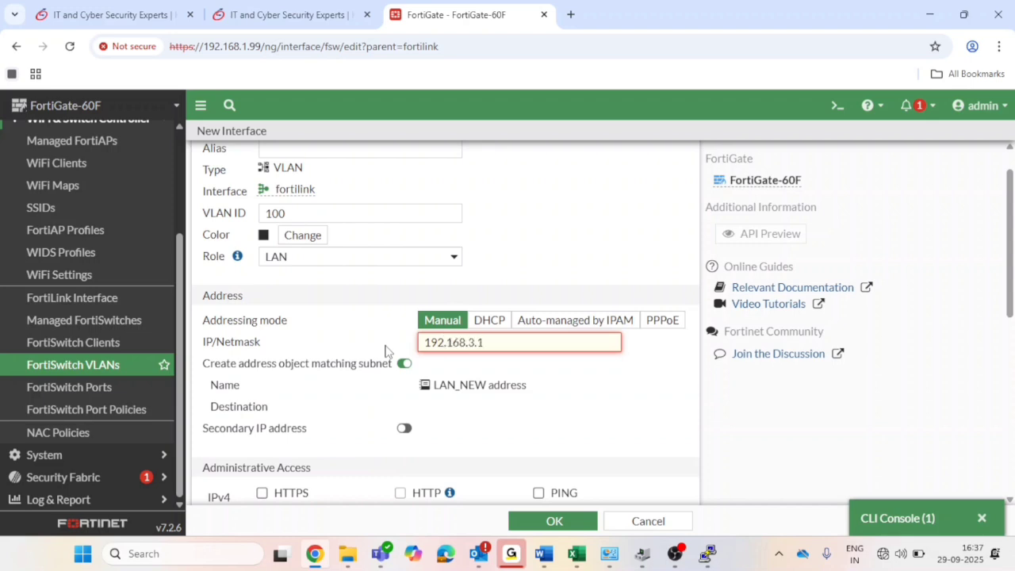
text(/24)
Turn off the subnet address object, enable the DHCP server, and allow HTTPS and PING access.
scroll(429, 376, down, 1)
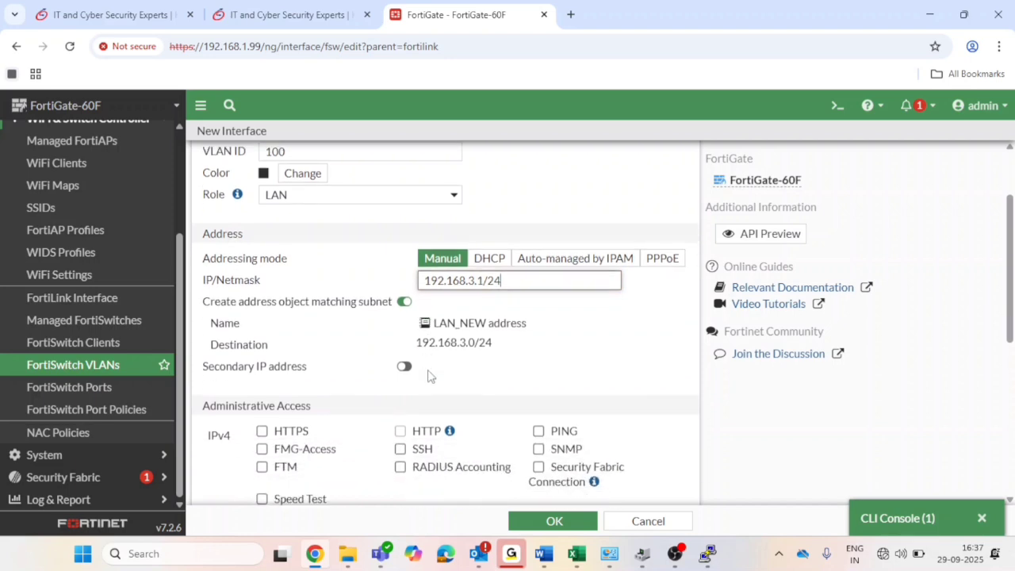
click(405, 296)
scroll(381, 376, down, 2)
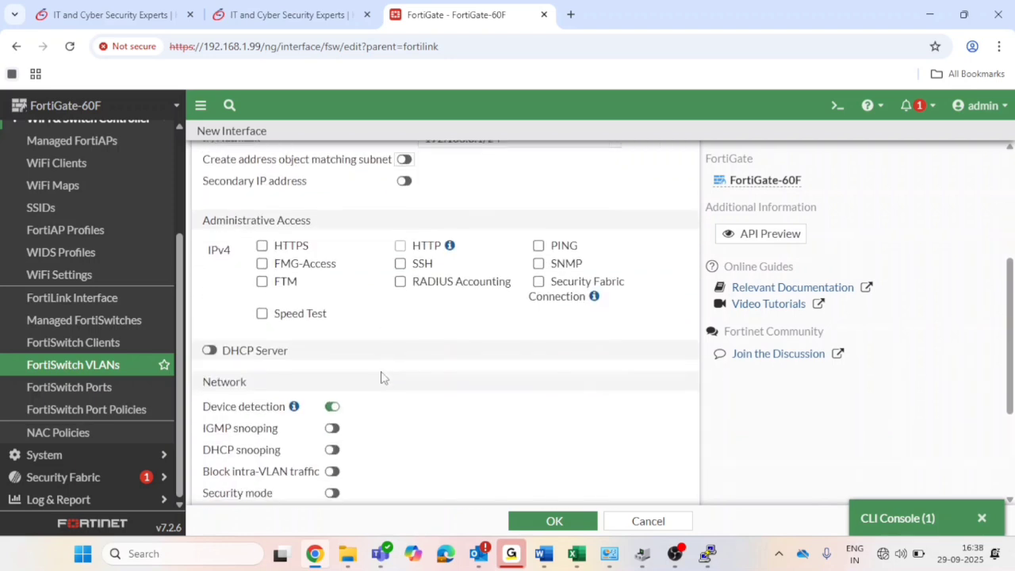
click(210, 350)
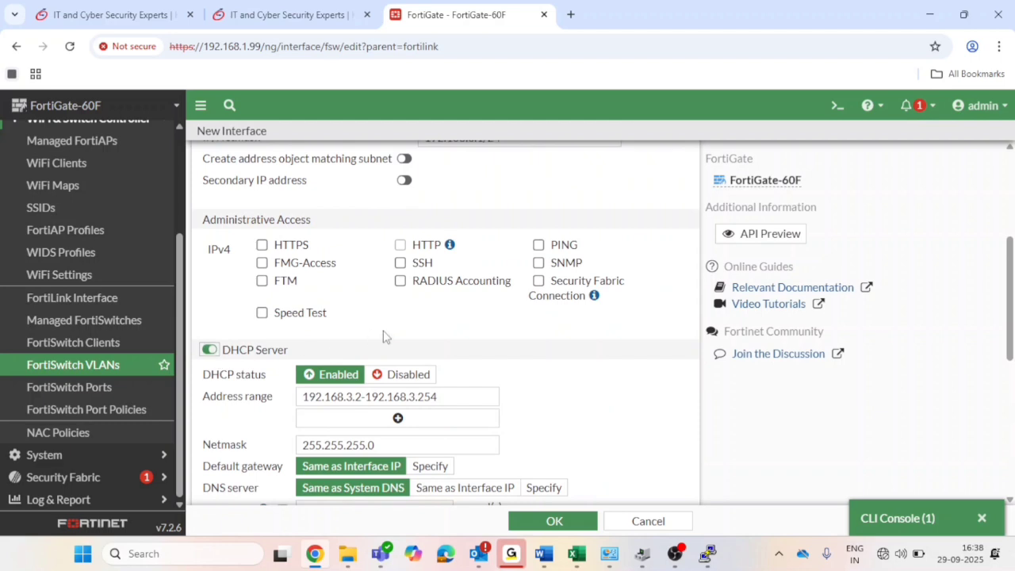
scroll(381, 337, up, 1)
click(261, 309)
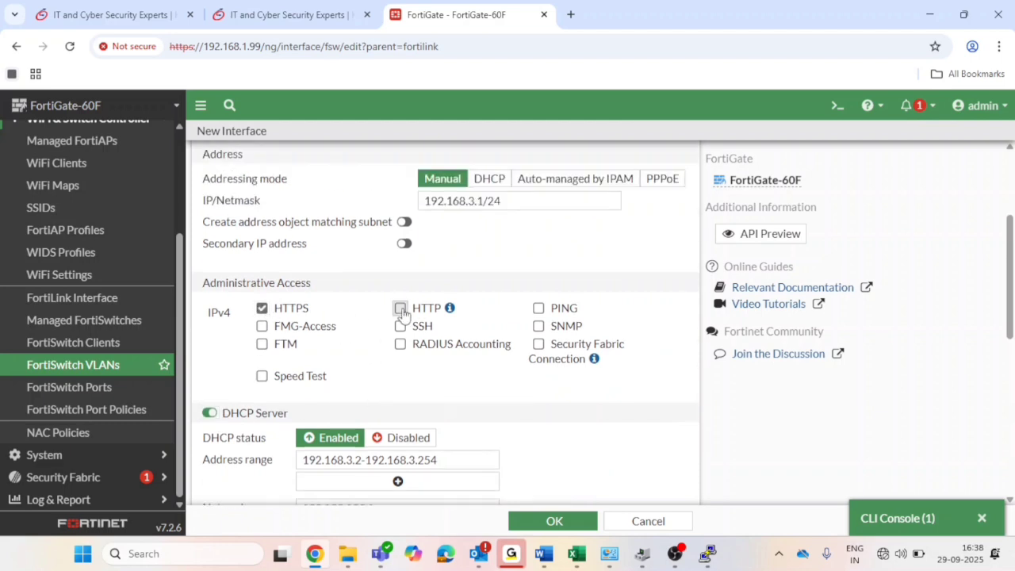
click(536, 312)
Review the VLAN ID field and save the LAN_NEW VLAN with OK.
scroll(500, 333, down, 6)
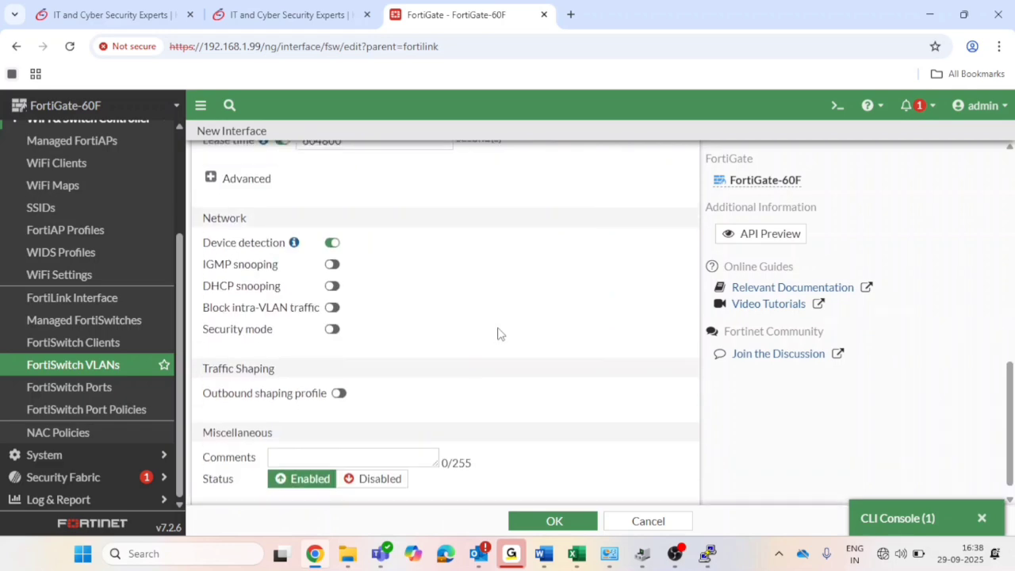
scroll(498, 333, up, 8)
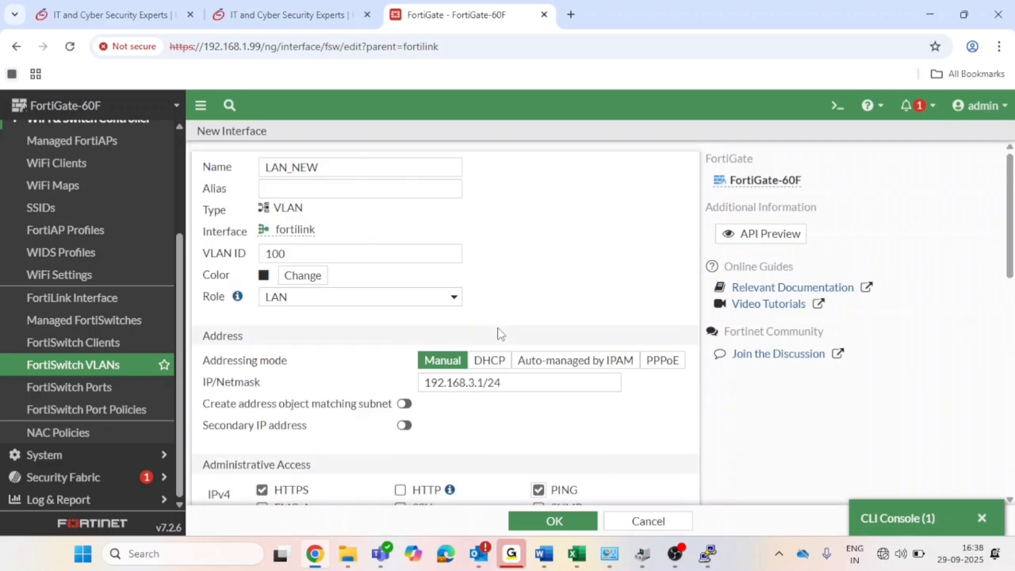
click(306, 255)
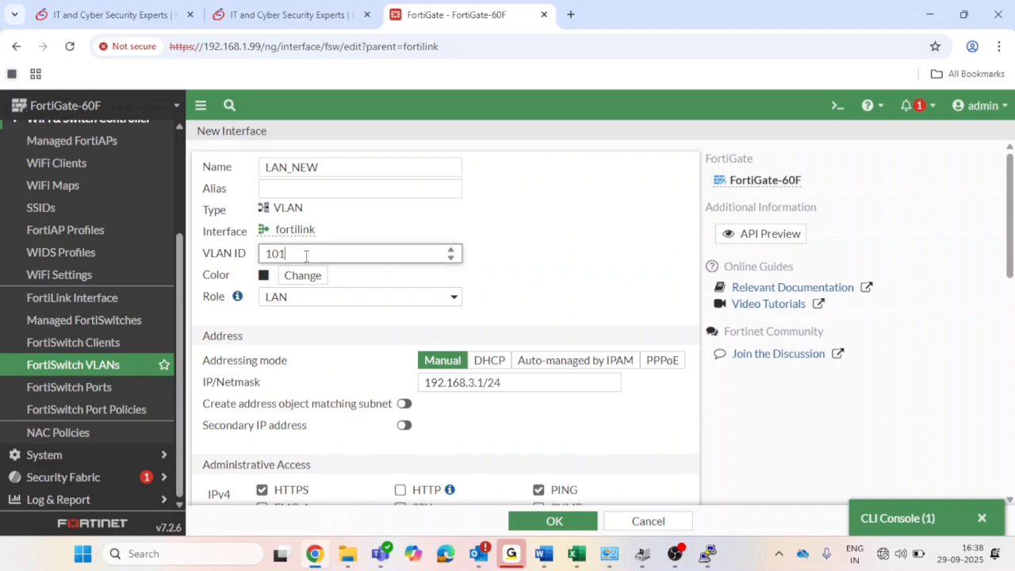
scroll(306, 256, down, 10)
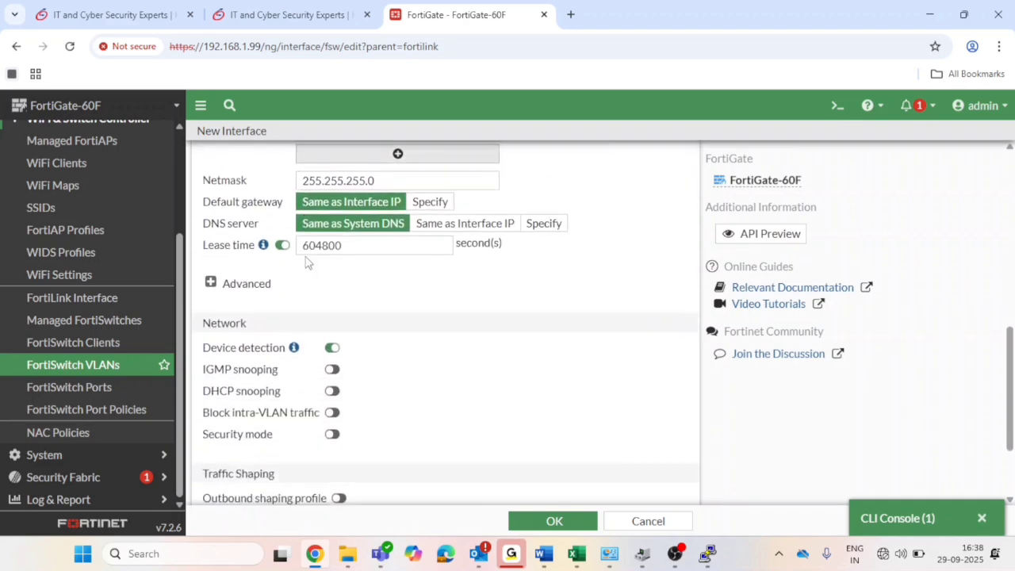
scroll(307, 262, down, 3)
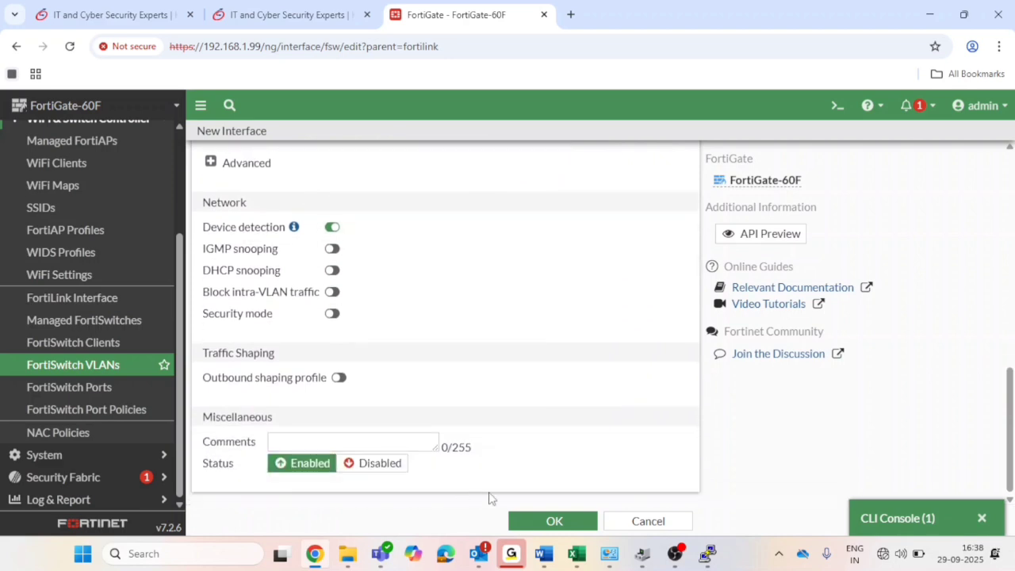
click(539, 520)
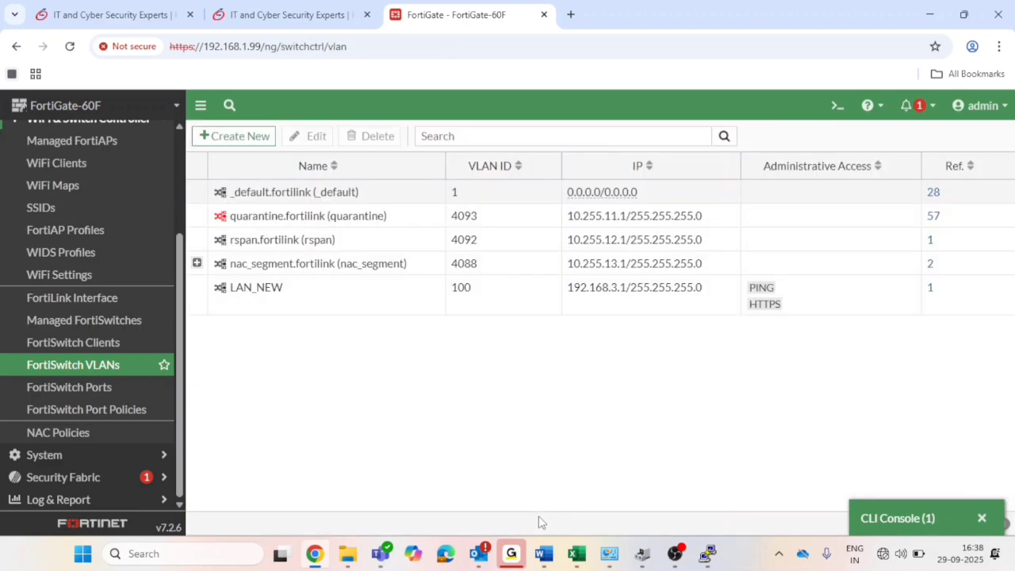
Set port1's native VLAN to LAN_NEW on the FortiSwitch Ports page and apply.
click(131, 369)
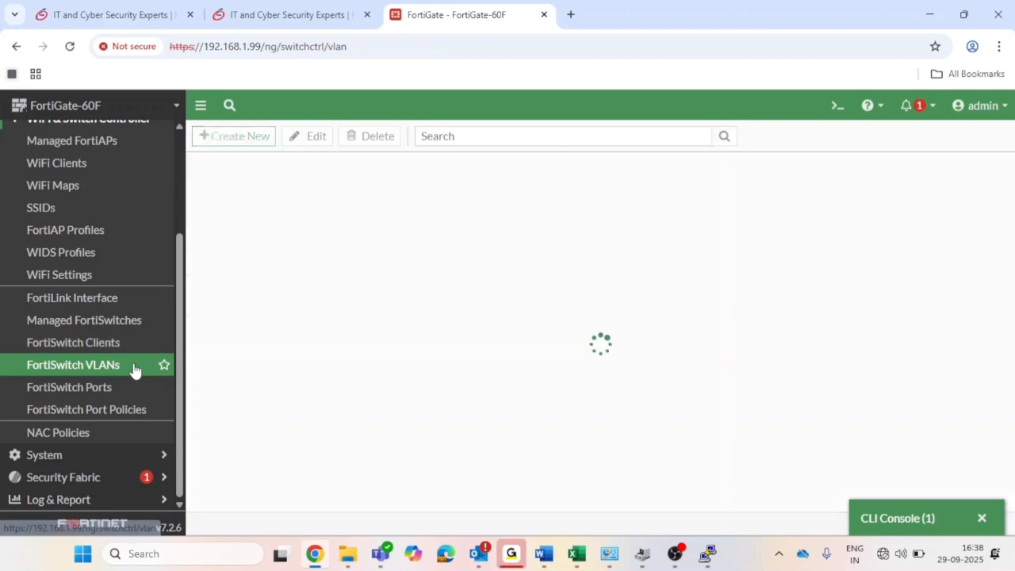
click(121, 386)
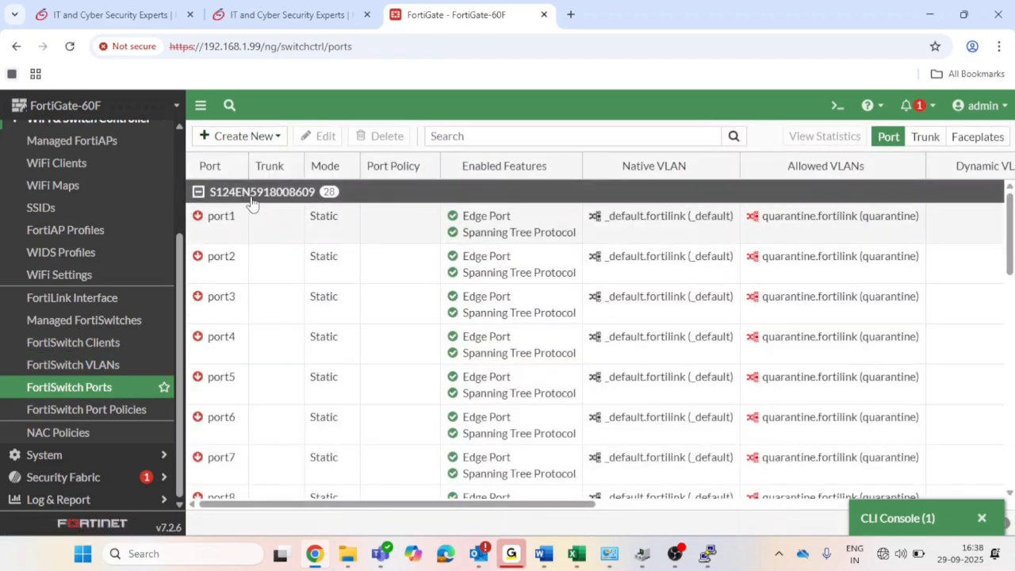
click(207, 238)
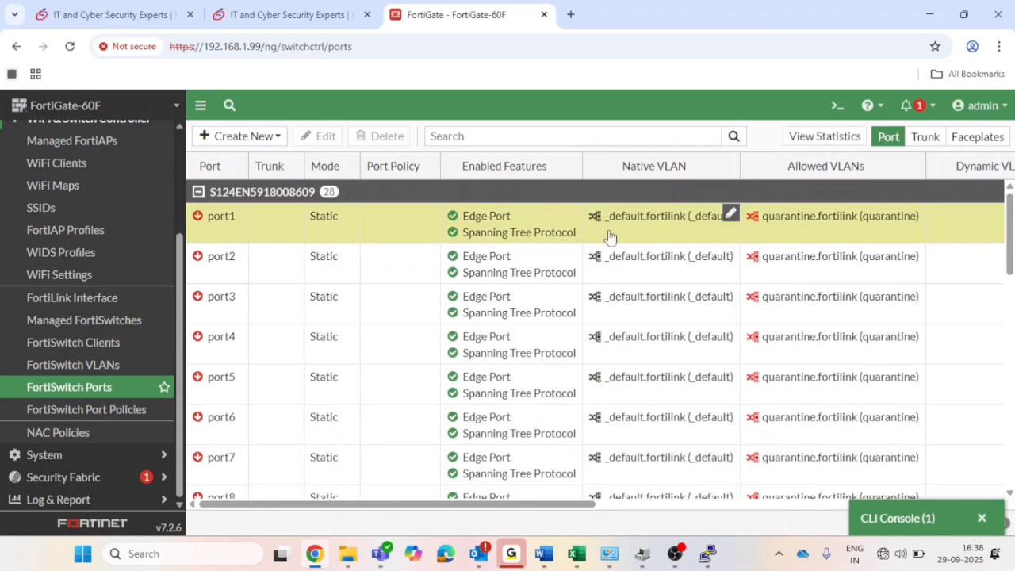
click(730, 214)
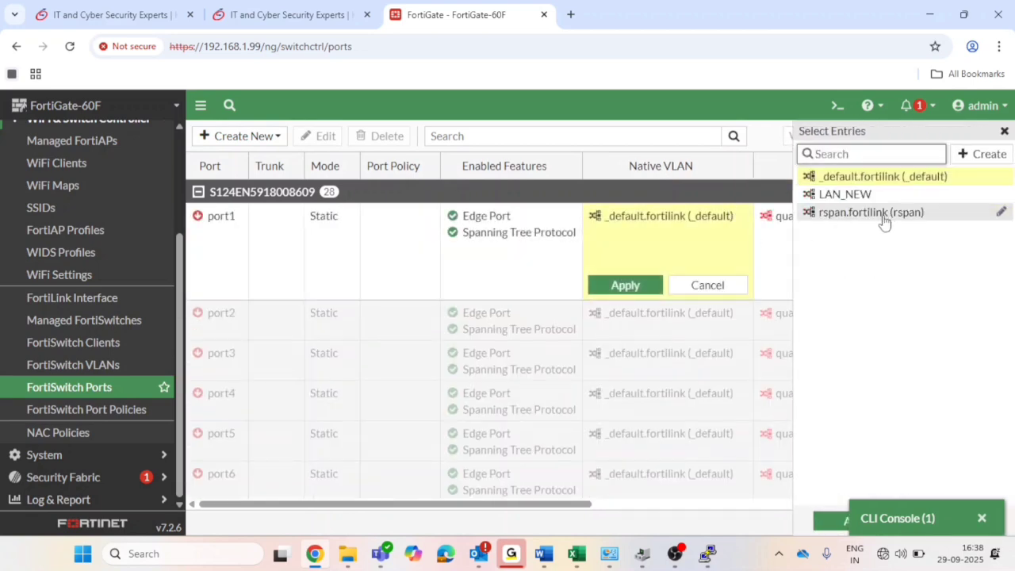
click(863, 198)
click(640, 288)
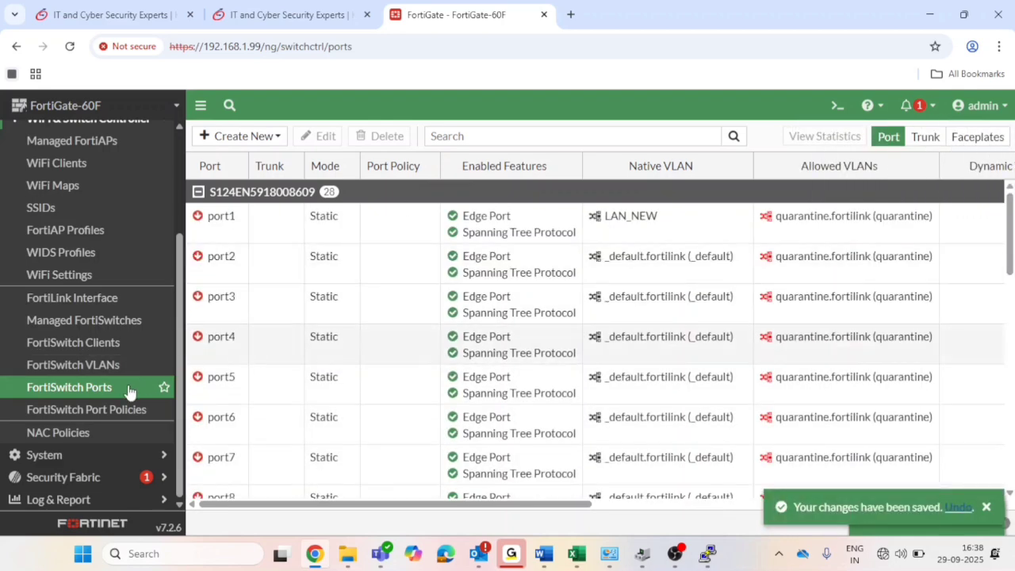
Reload the FortiSwitch Ports table to confirm port1 now uses LAN_NEW.
click(127, 391)
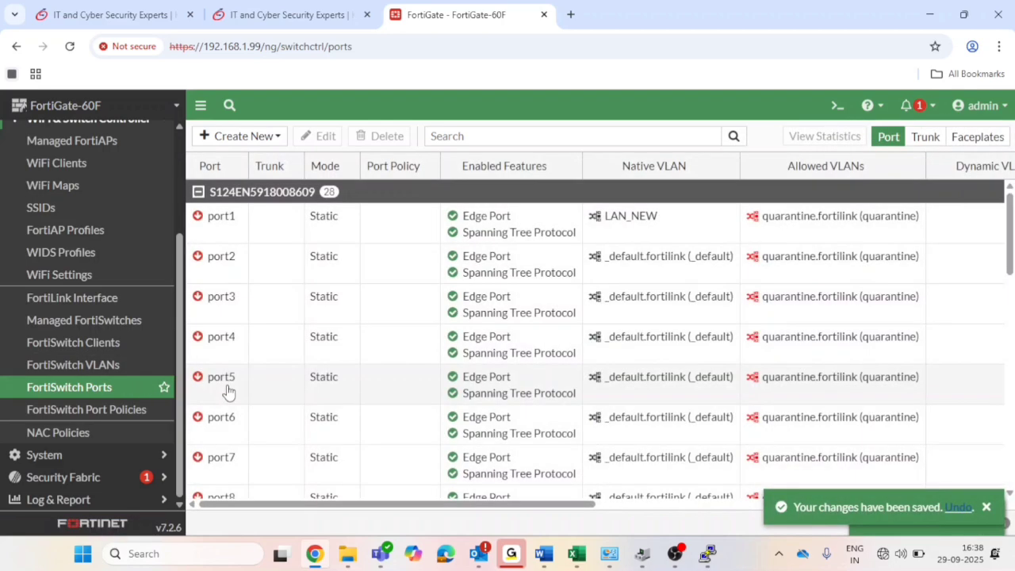
click(137, 392)
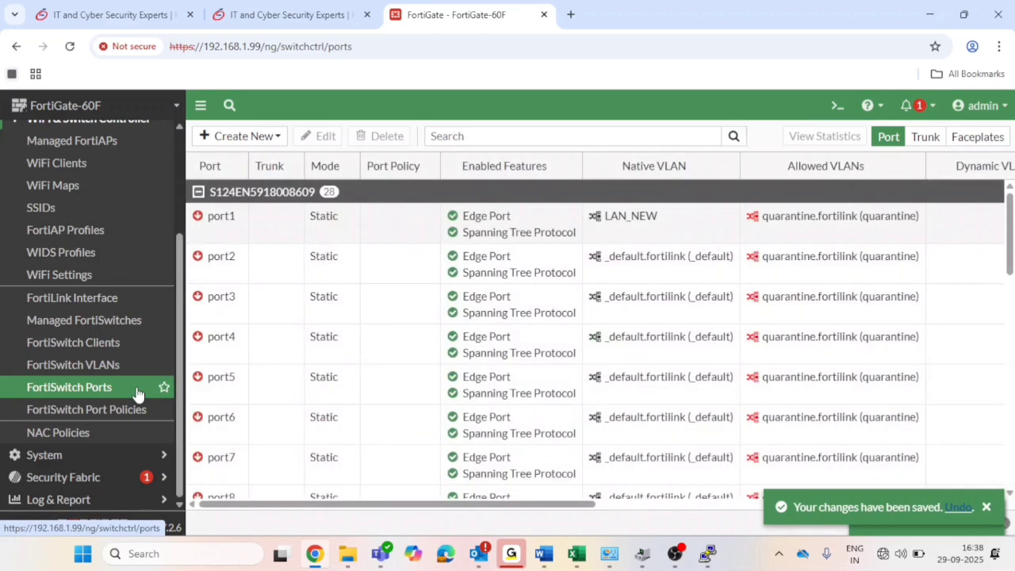
click(137, 393)
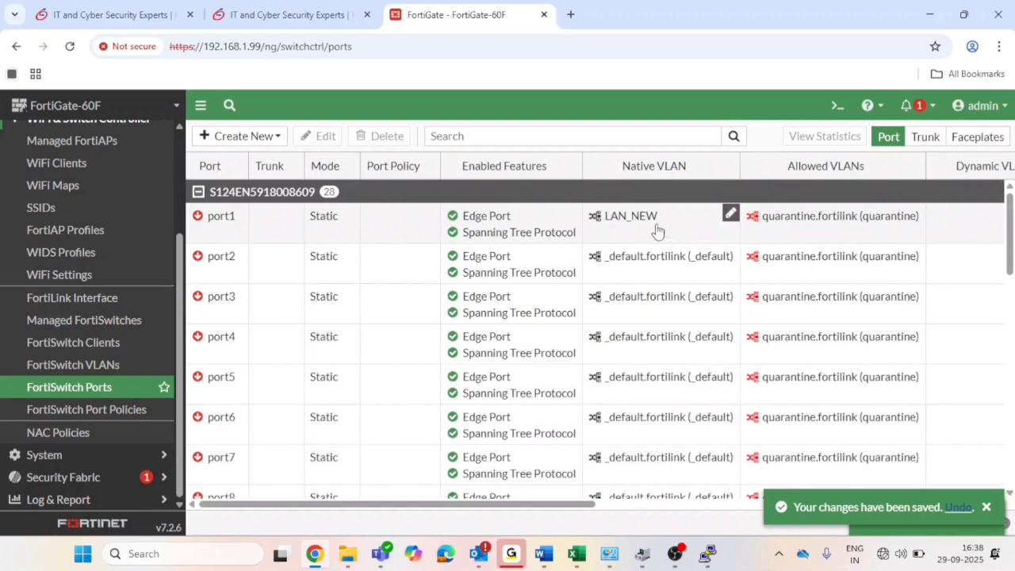
drag(657, 230, 173, 230)
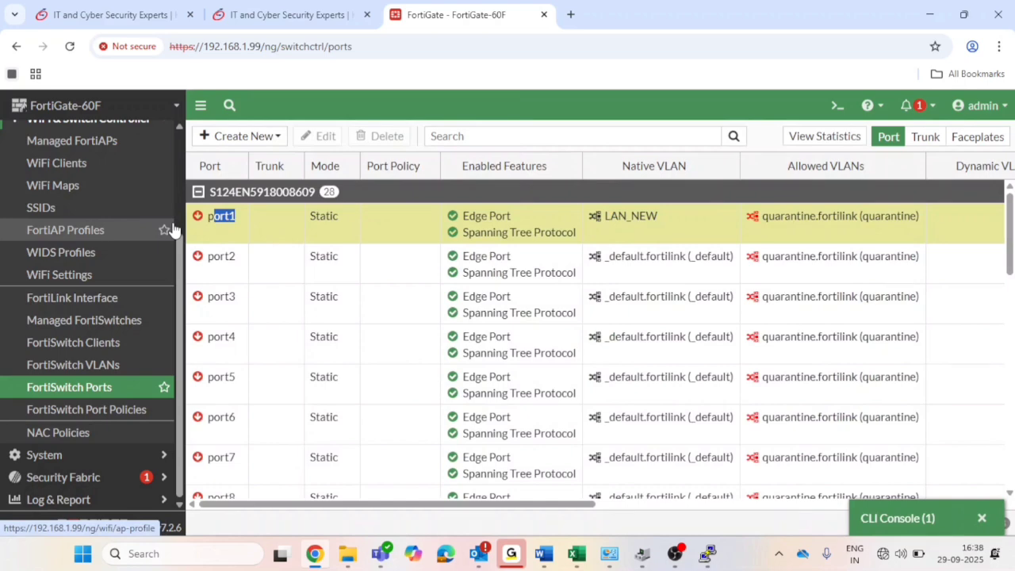
scroll(173, 231, up, 1)
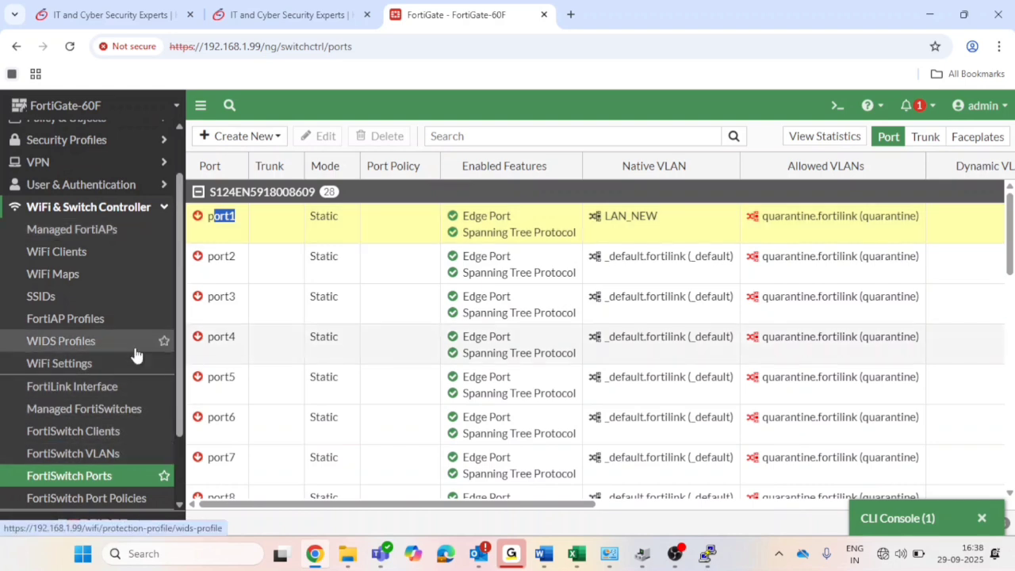
scroll(135, 355, down, 1)
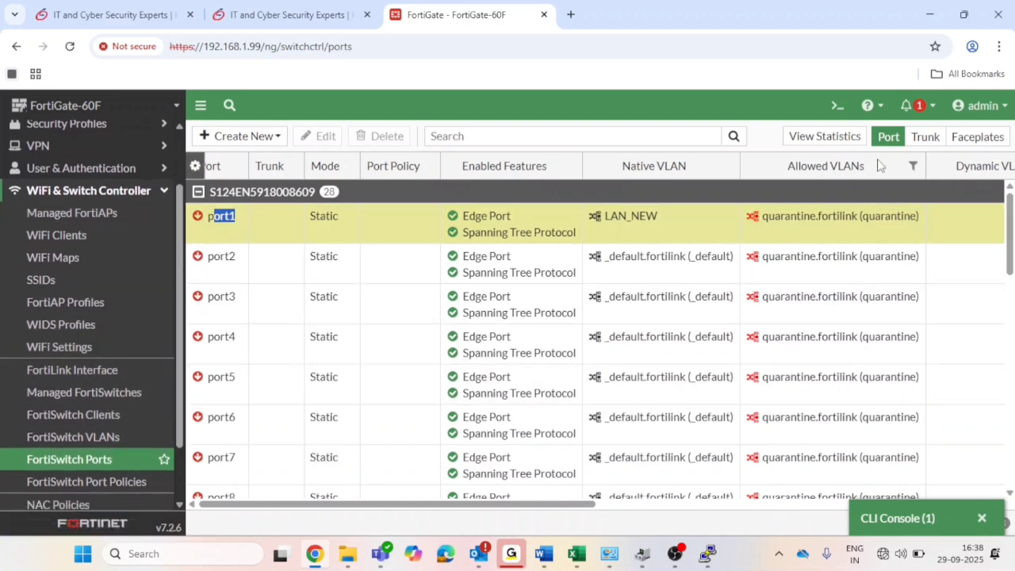
click(925, 137)
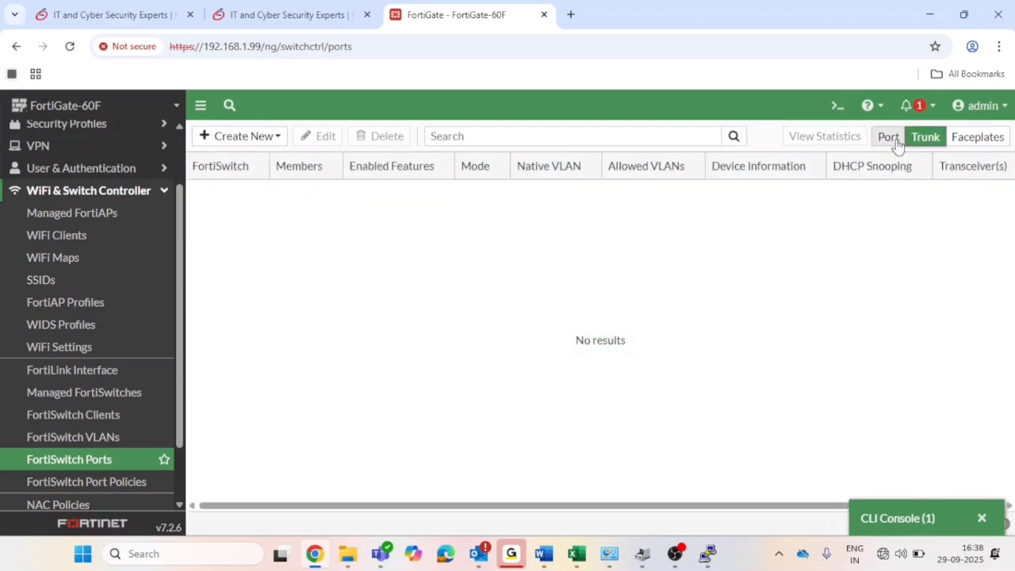
click(895, 138)
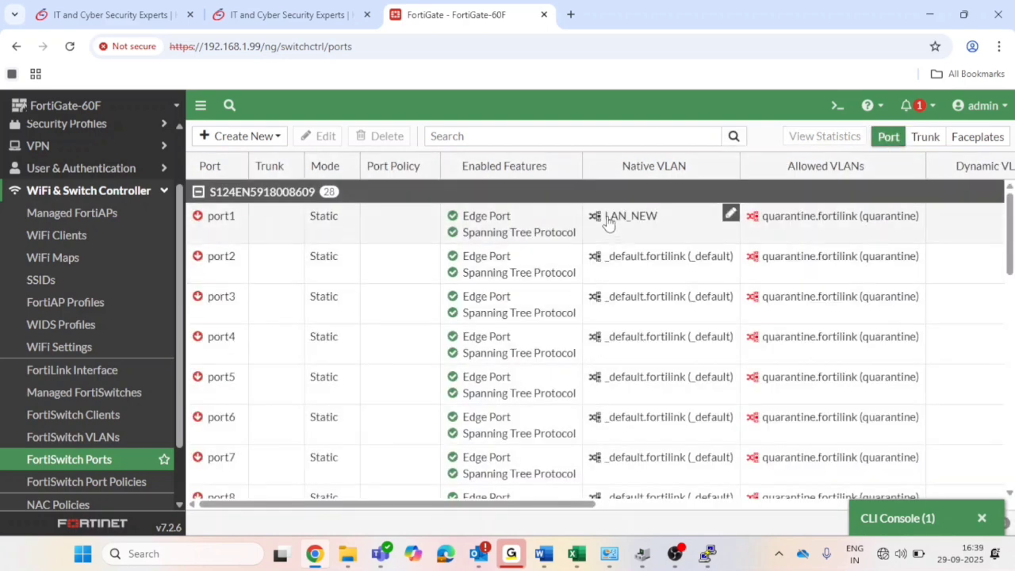
mouse_move(609, 221)
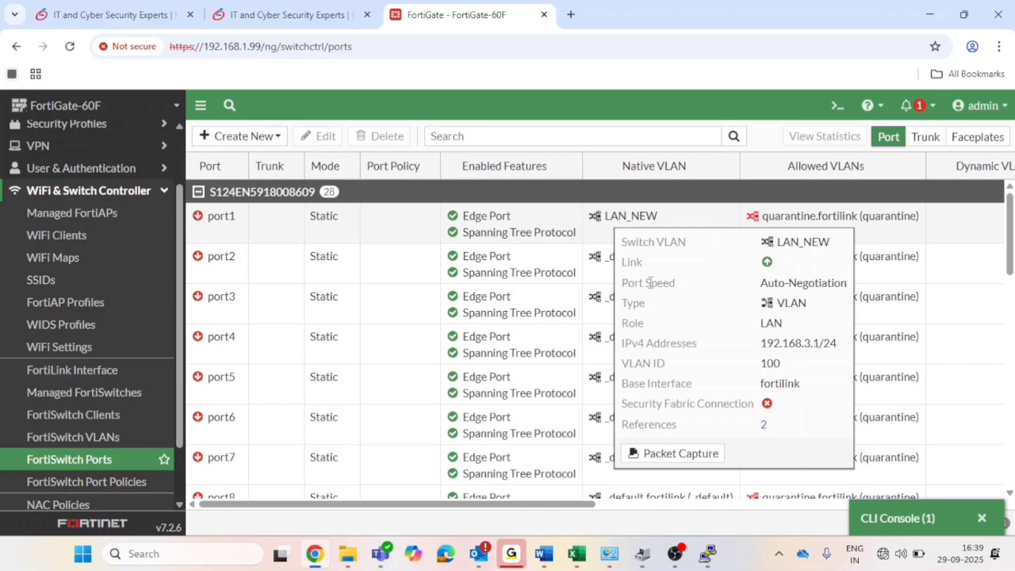
click(132, 468)
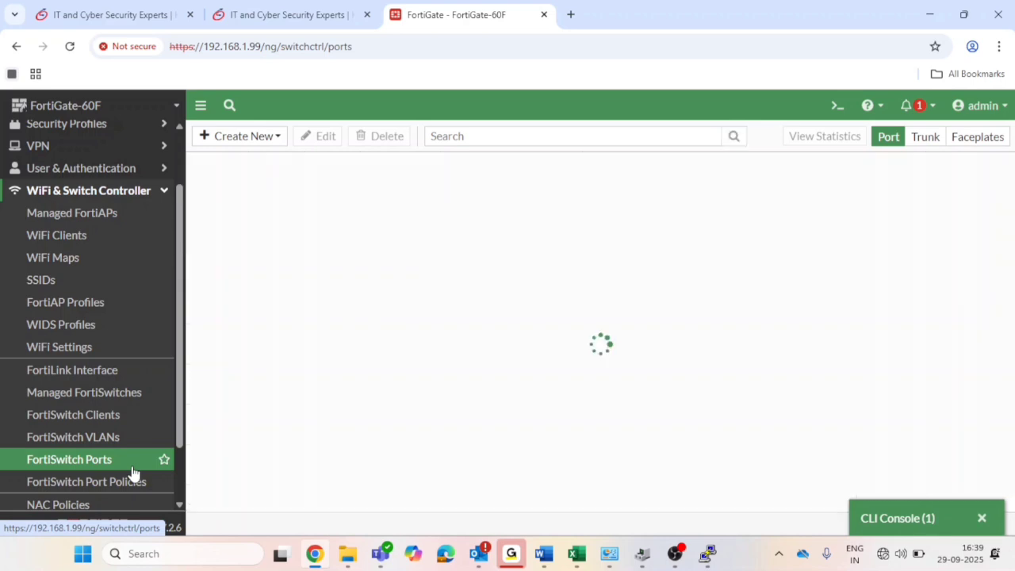
mouse_move(702, 262)
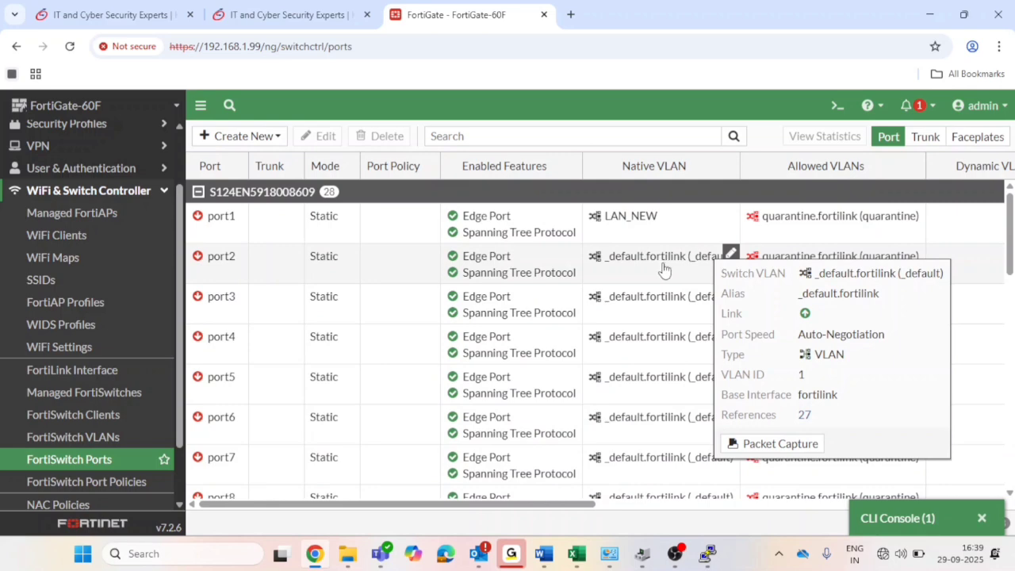
click(123, 467)
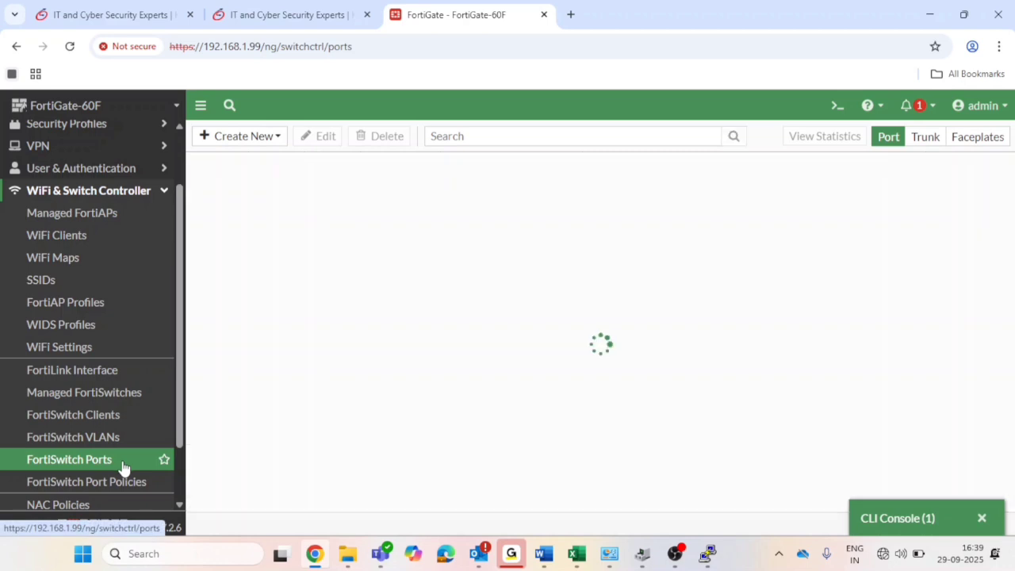
click(123, 467)
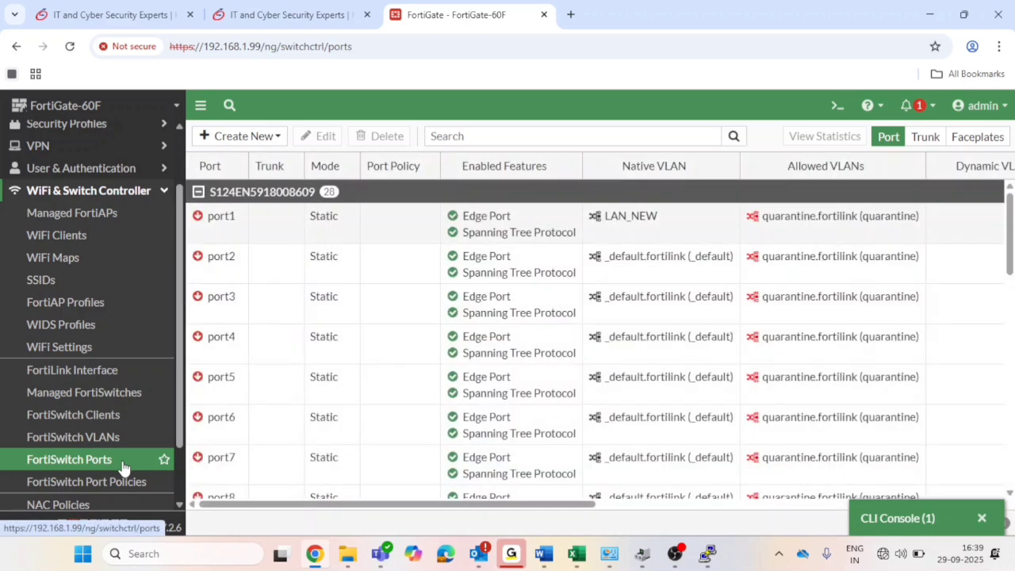
click(123, 468)
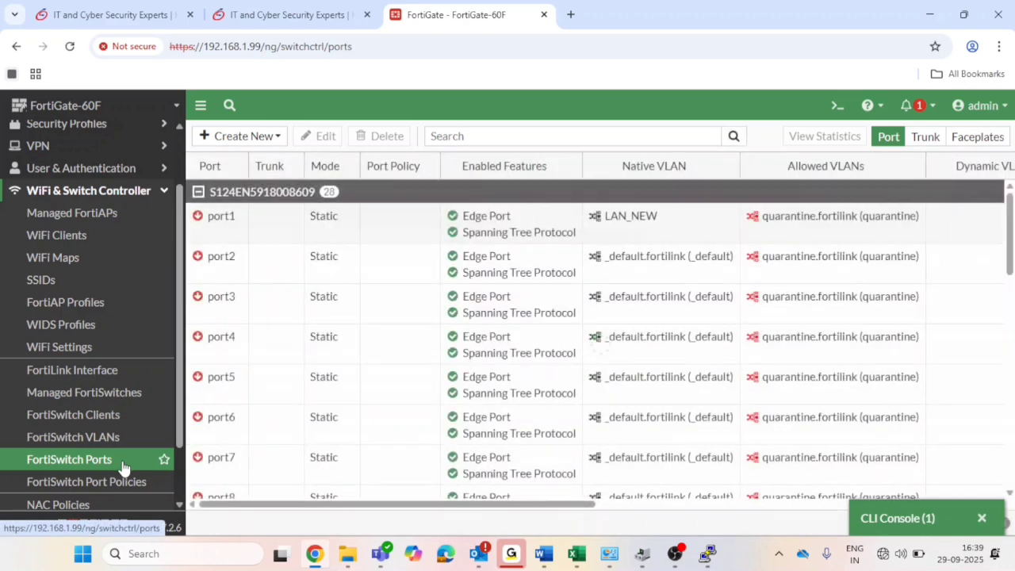
click(123, 468)
click(123, 467)
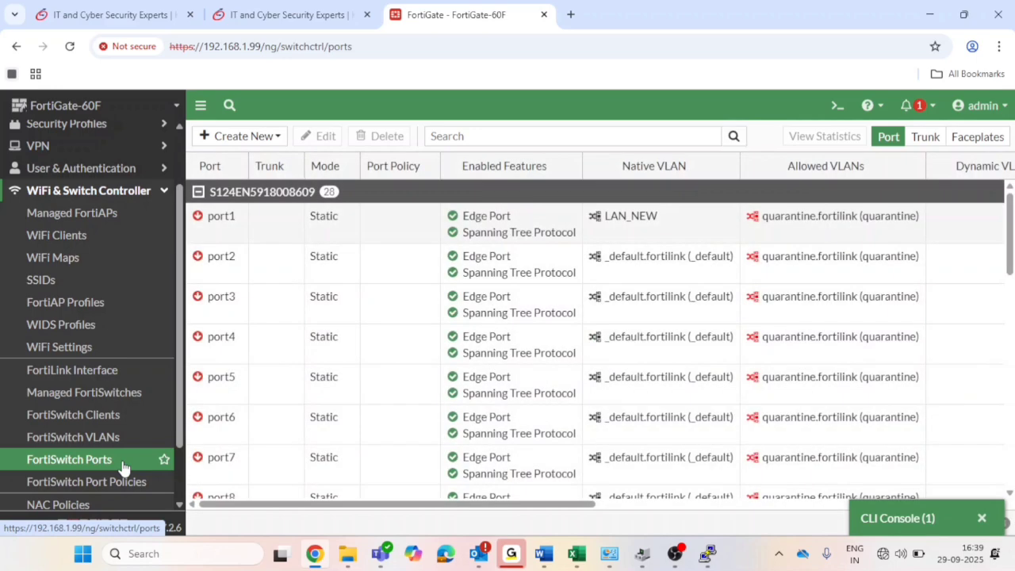
click(123, 467)
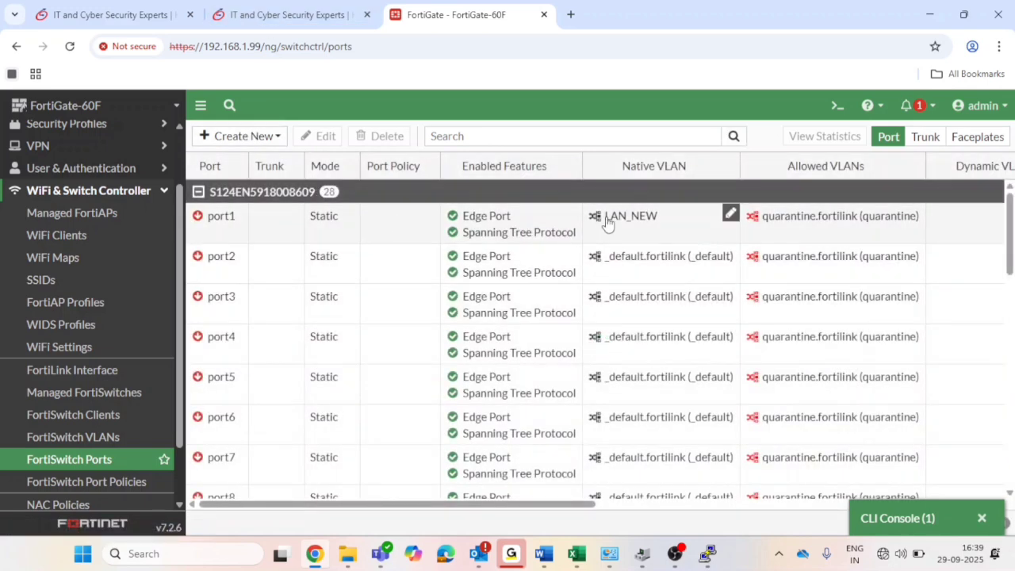
mouse_move(642, 222)
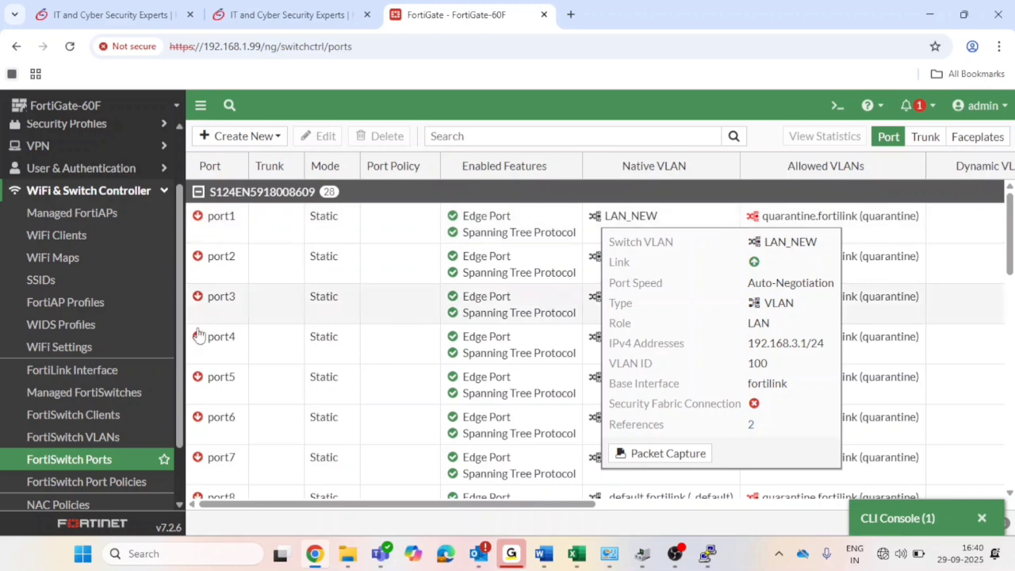
click(79, 460)
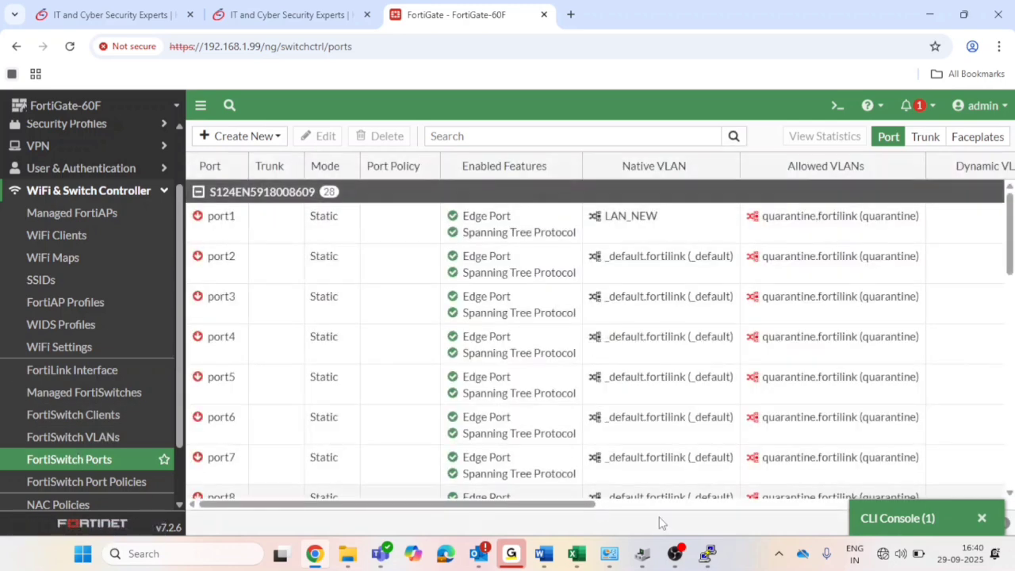
Log in to the switch's serial console session in PuTTY.
click(705, 558)
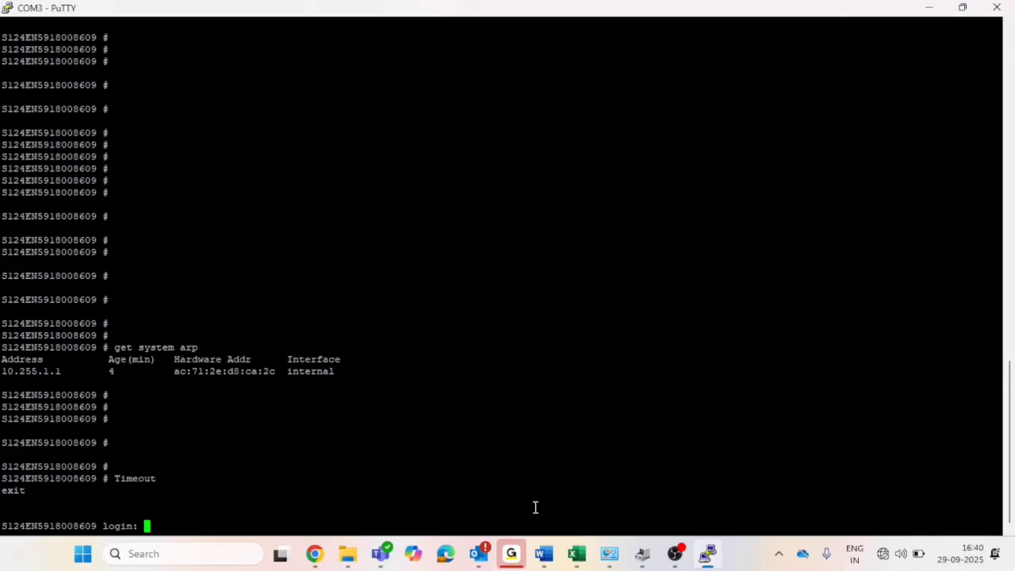
text(ADMI)
key(BackSpace)
key(BackSpace)
key(BackSpace)
key(BackSpace)
text(a)
key(Return)
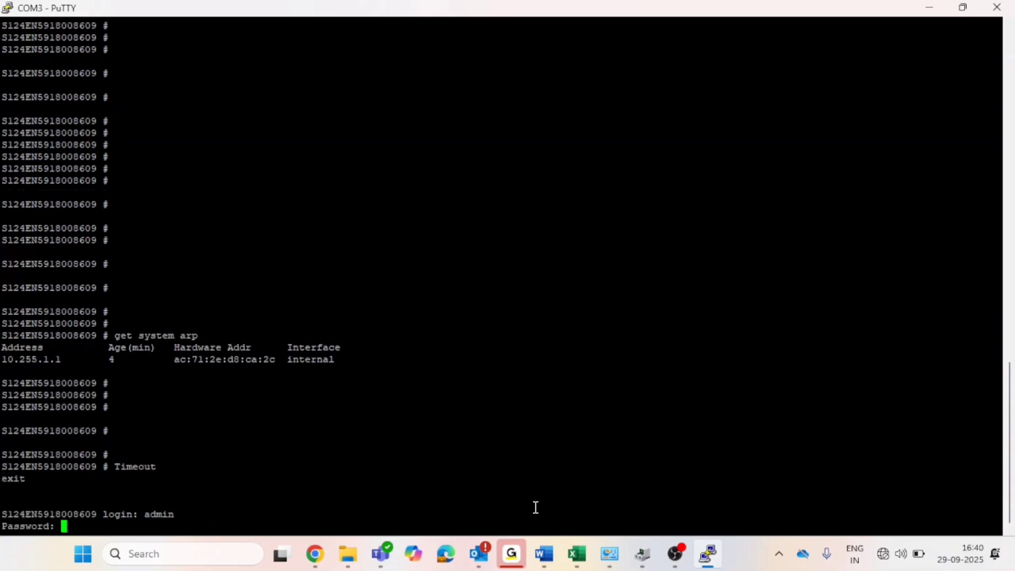
key(Return)
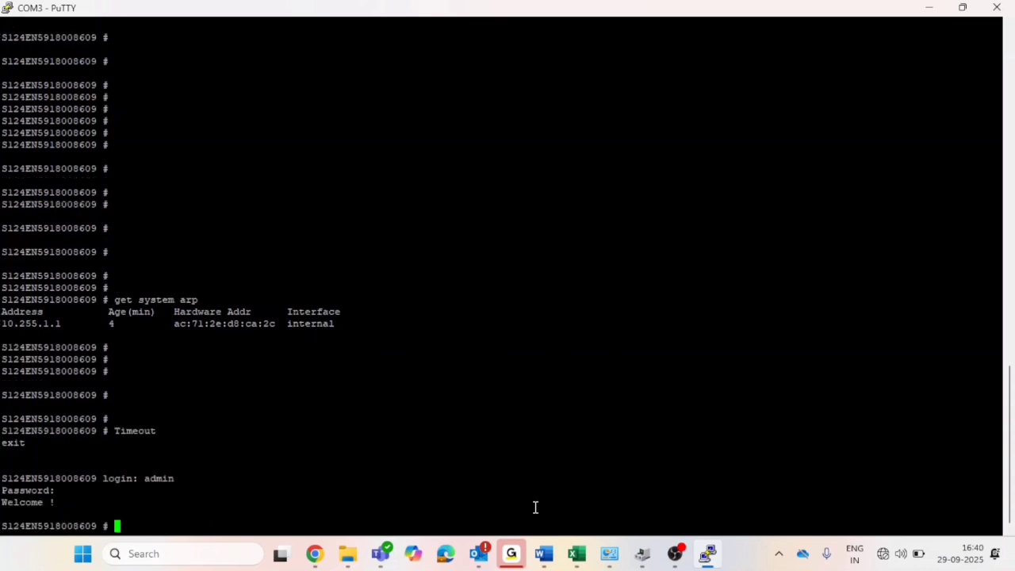
Run 'get system arp' repeatedly, confirming only 10.255.2.1 on internal appears.
text(get system arp)
key(Return)
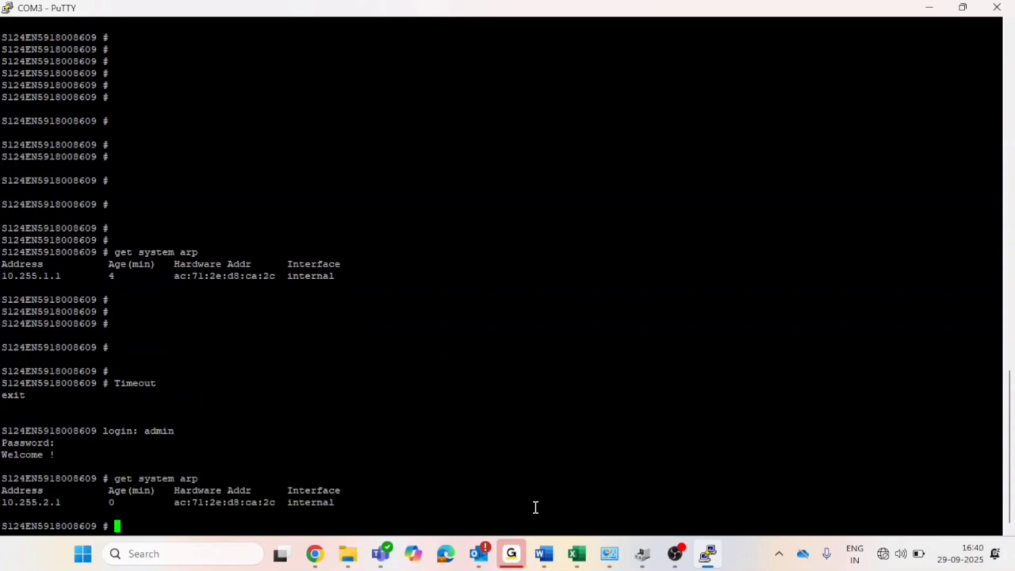
key(Up)
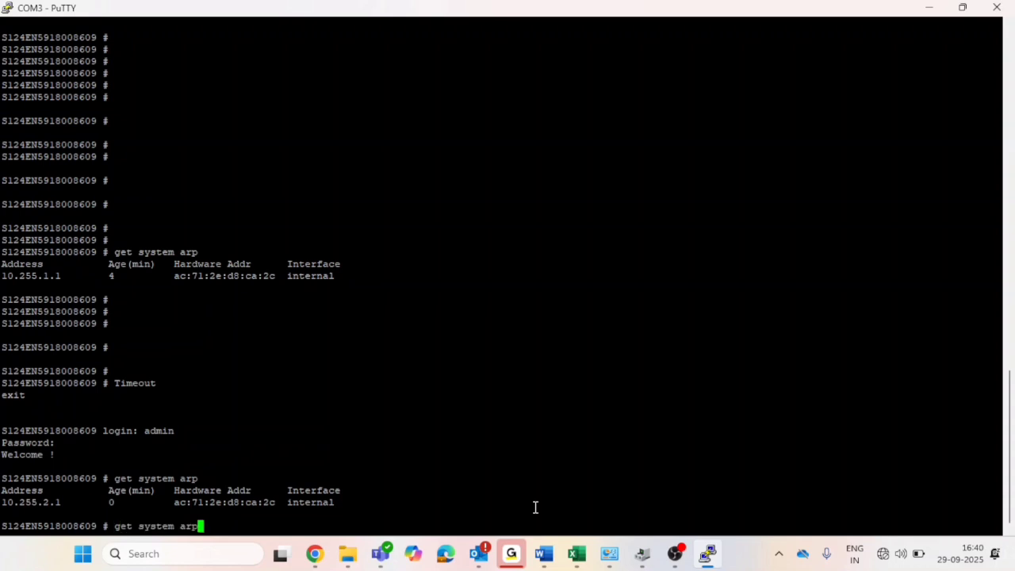
key(Return)
key(Up)
key(Return)
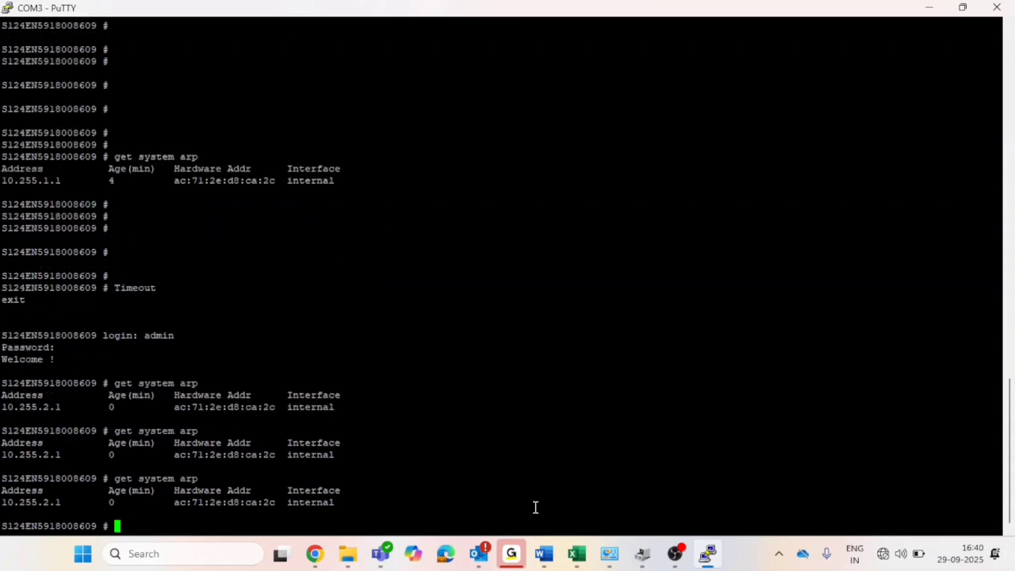
key(Up)
key(Return)
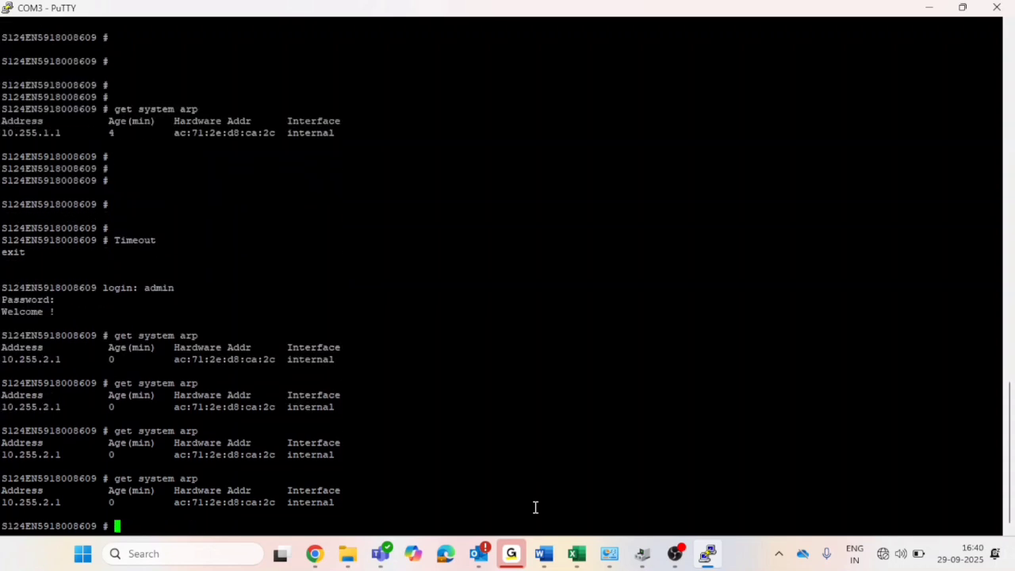
key(Up)
key(Return)
key(Up)
key(Return)
key(Up)
key(Return)
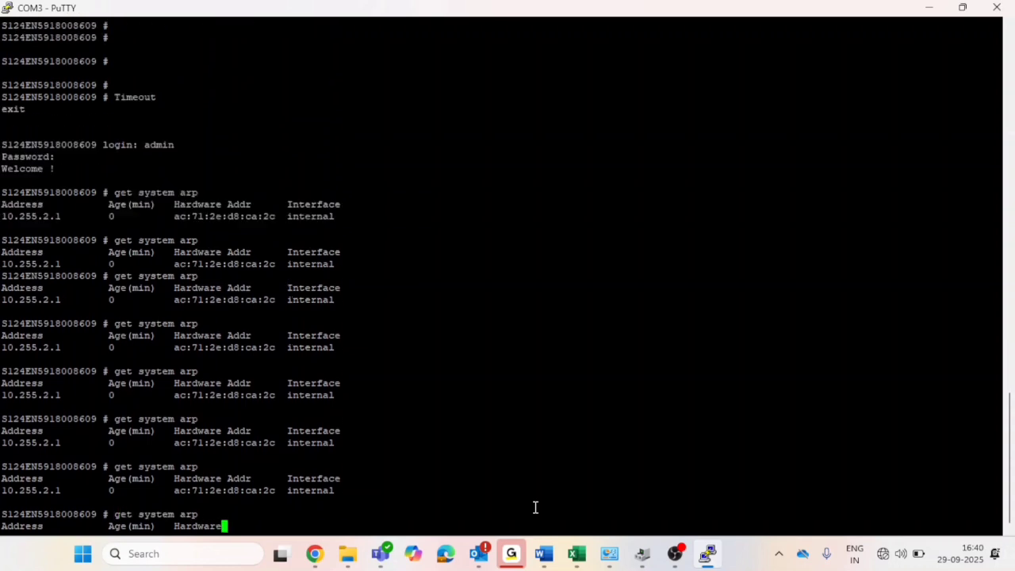
key(Up)
key(Return)
key(Up)
key(Return)
key(Up)
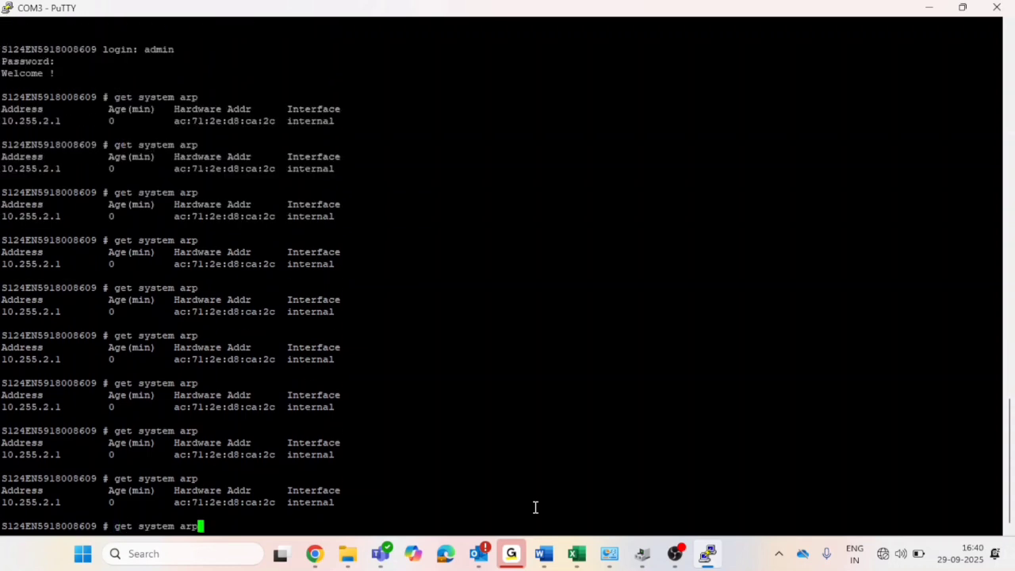
key(Return)
key(Return)
key(Return)
key(Return)
key(Return)
key(Return)
key(Return)
key(Return)
key(Return)
key(Return)
key(Return)
key(Return)
key(Return)
key(Return)
key(Return)
key(Return)
key(Return)
key(Return)
key(Return)
key(Return)
key(Return)
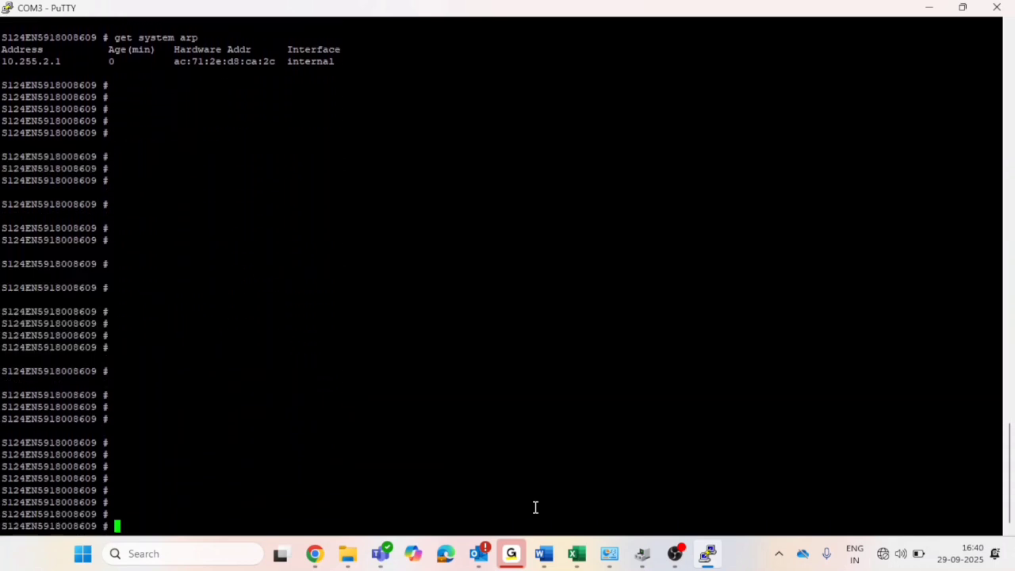
key(alt+Tab)
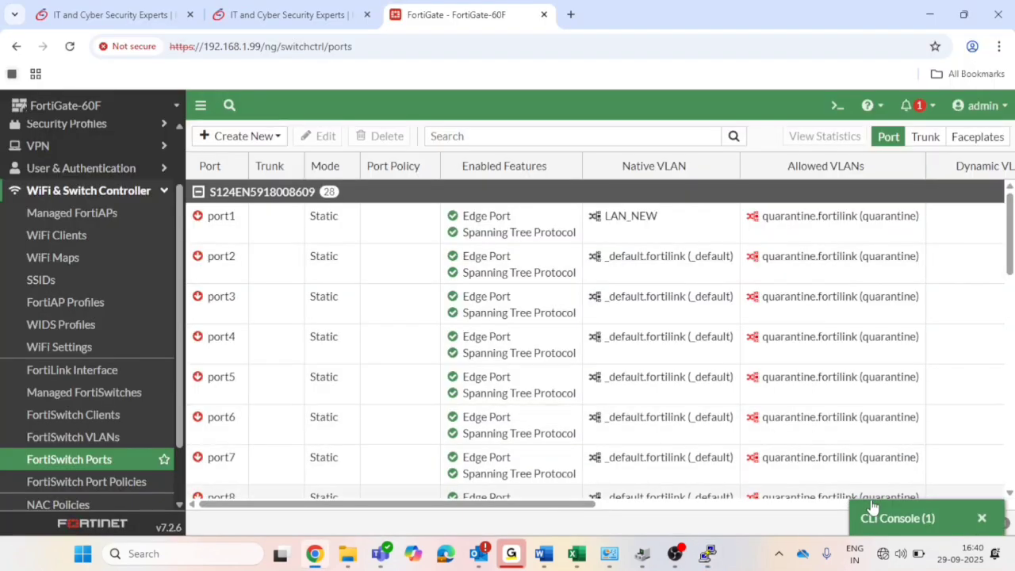
Run 'get system arp' in the FortiGate CLI console and highlight the 192.168.3.2 LAN_NEW entry.
click(873, 512)
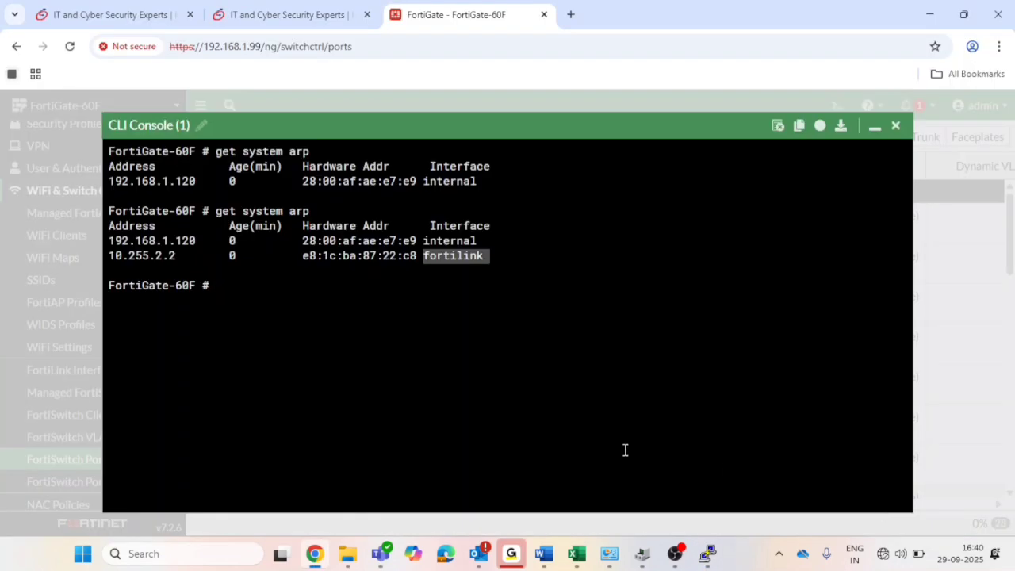
text(get system a)
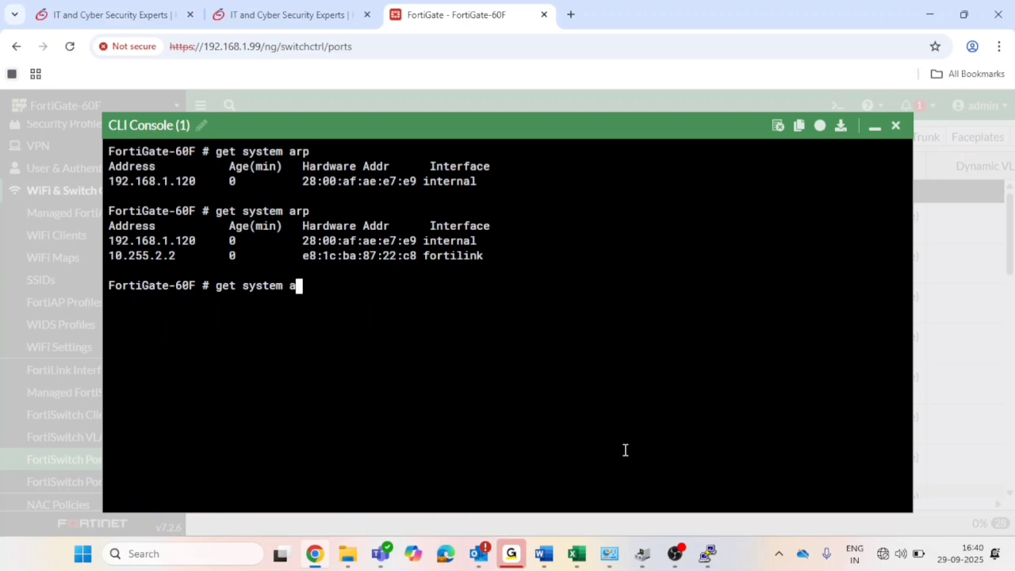
text(rp)
key(Return)
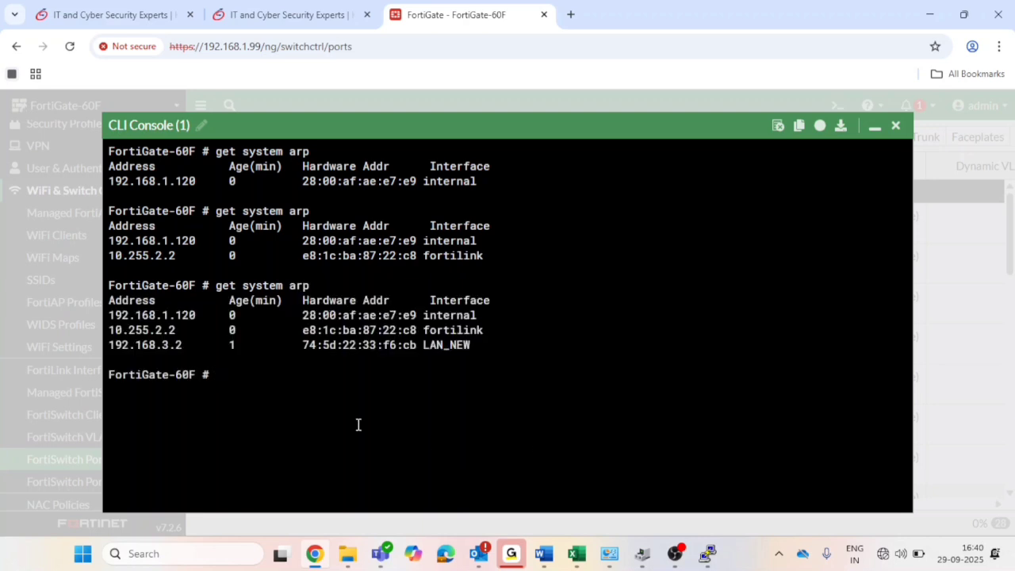
drag(203, 345, 111, 344)
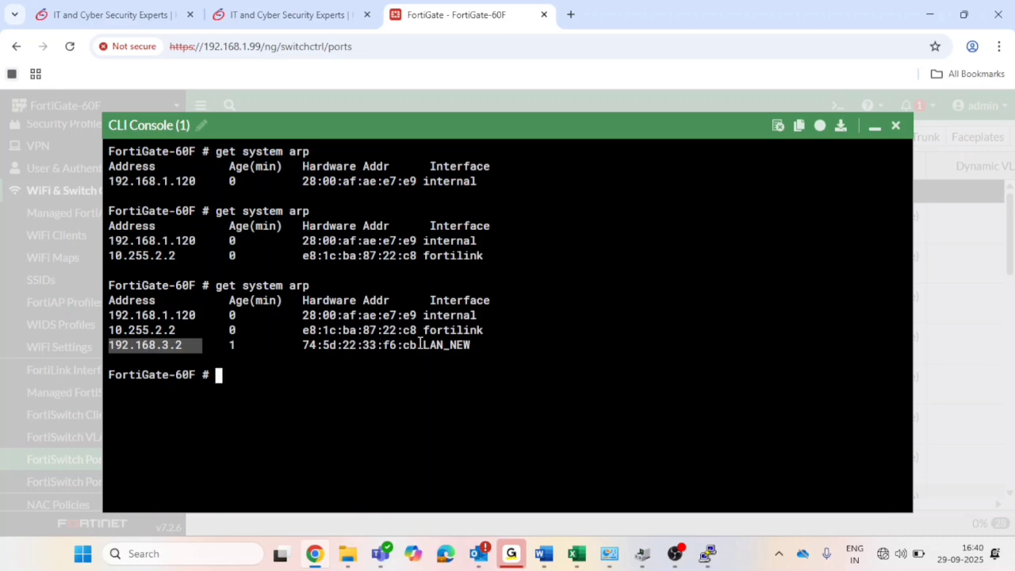
drag(419, 345, 473, 342)
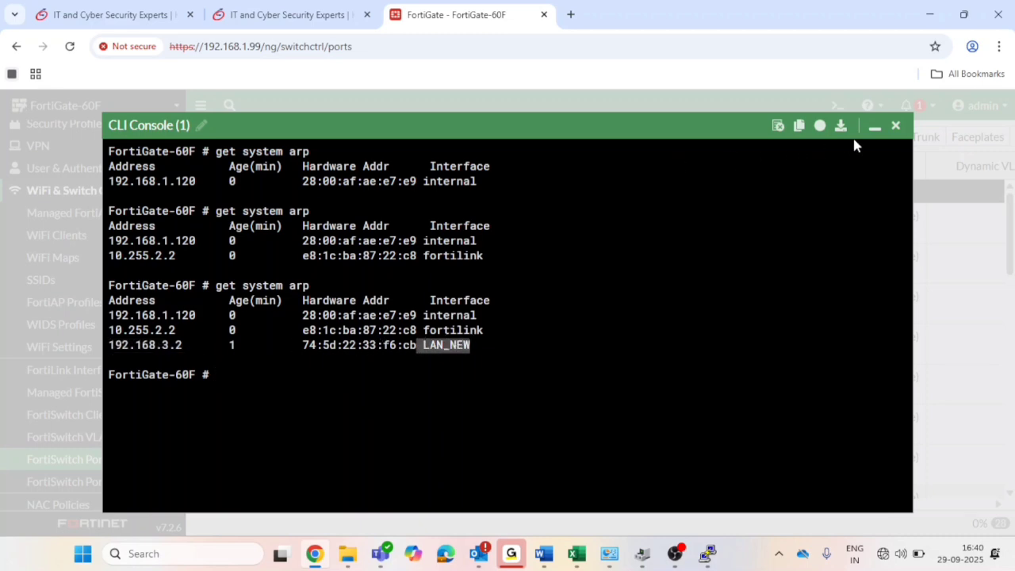
click(875, 127)
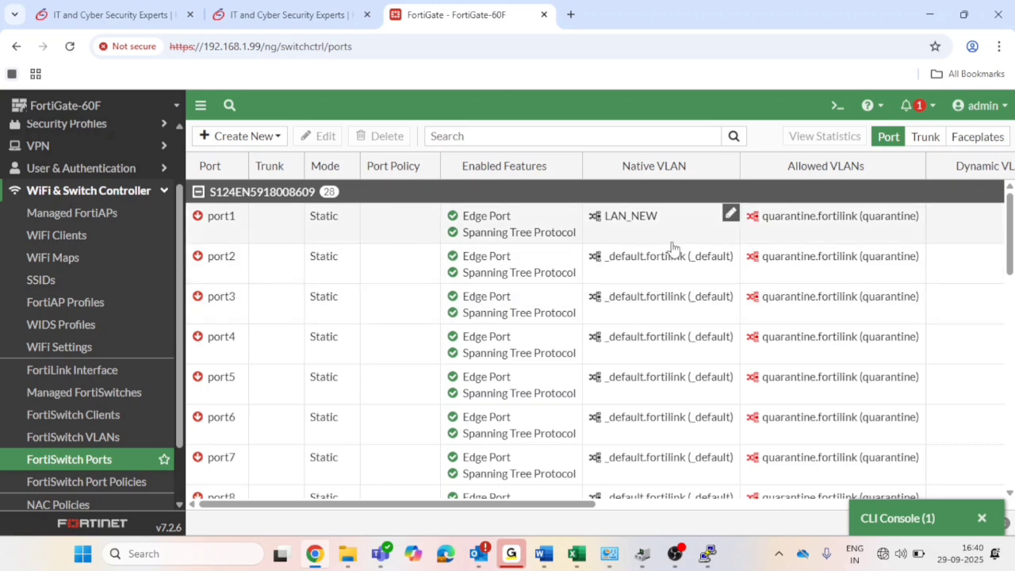
Refresh FortiSwitch Ports and view port1's statistics: up on LAN_NEW at 100 Mbps full-duplex.
mouse_move(730, 264)
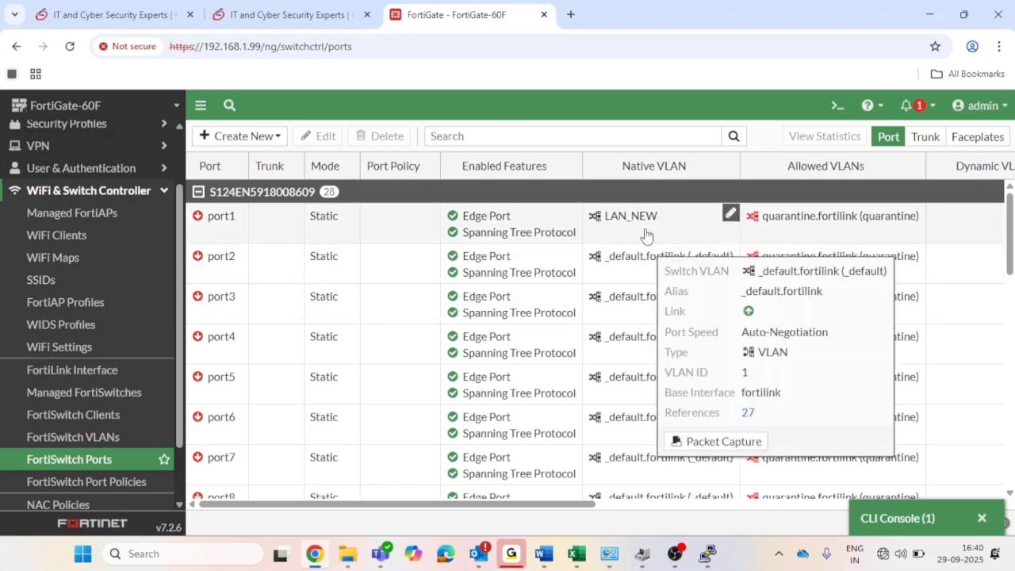
click(95, 462)
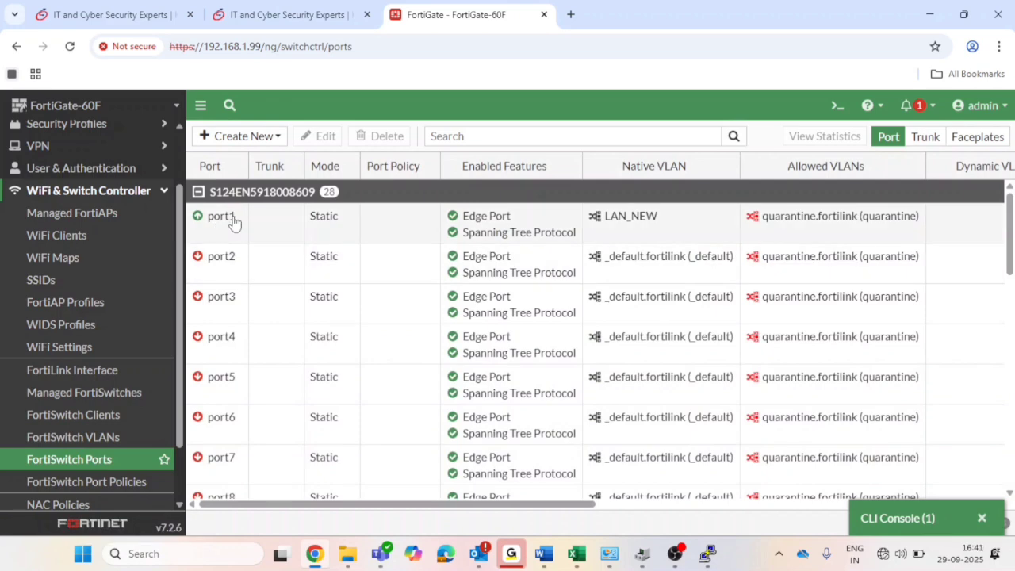
click(202, 229)
scroll(610, 321, down, 1)
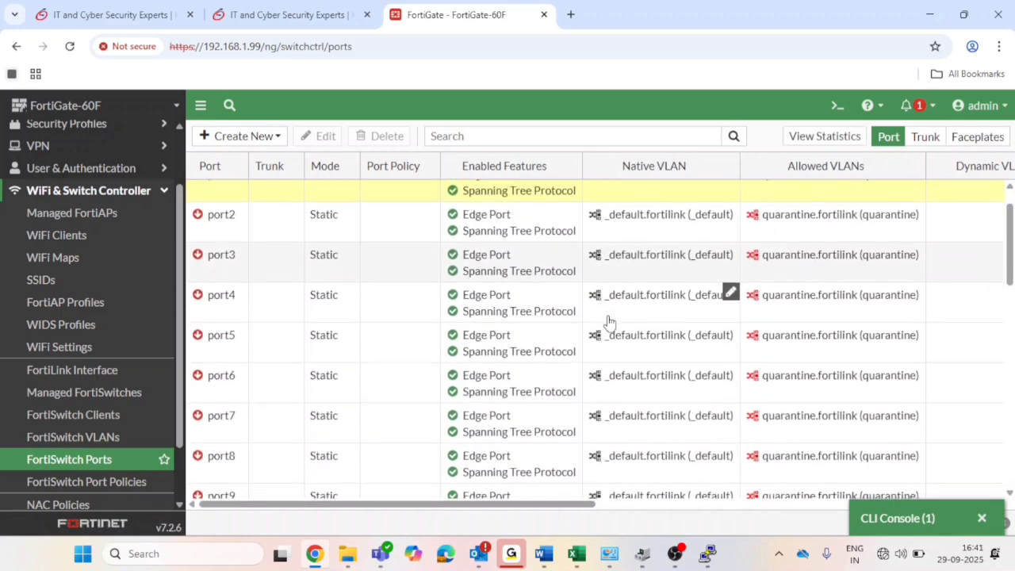
scroll(609, 321, up, 1)
scroll(610, 322, right, 4)
scroll(609, 321, right, 5)
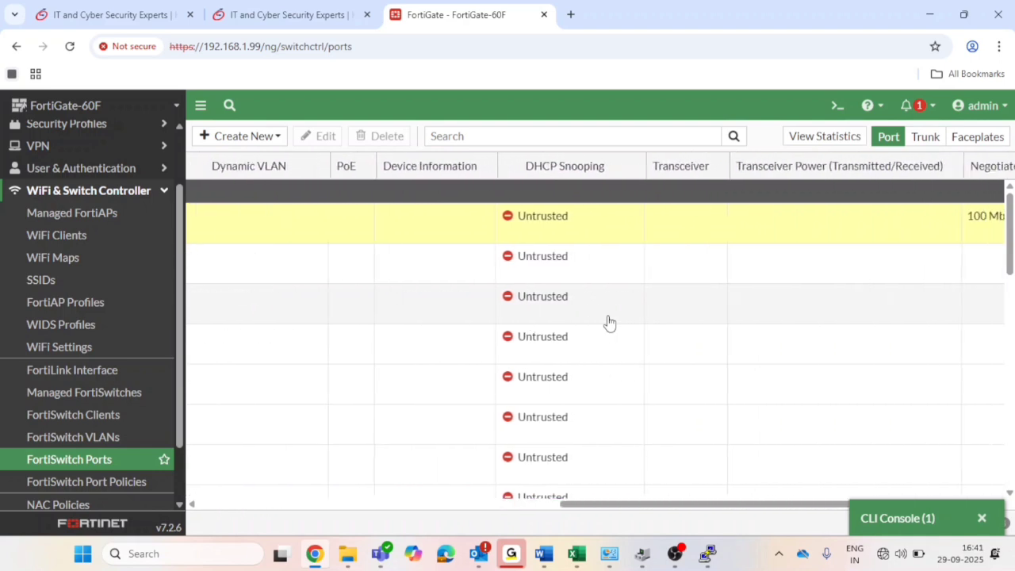
scroll(609, 321, right, 1)
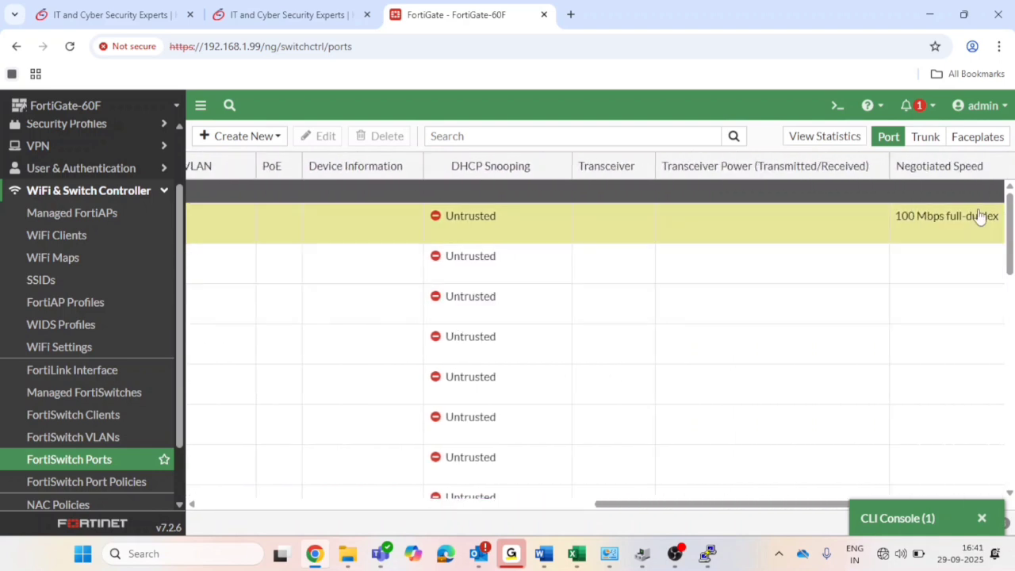
double_click(931, 234)
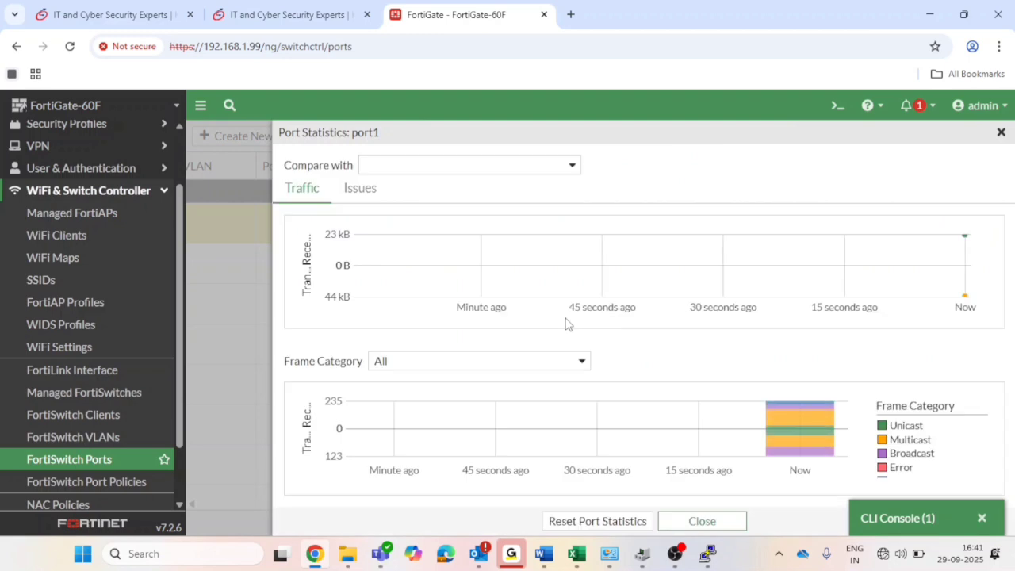
click(683, 523)
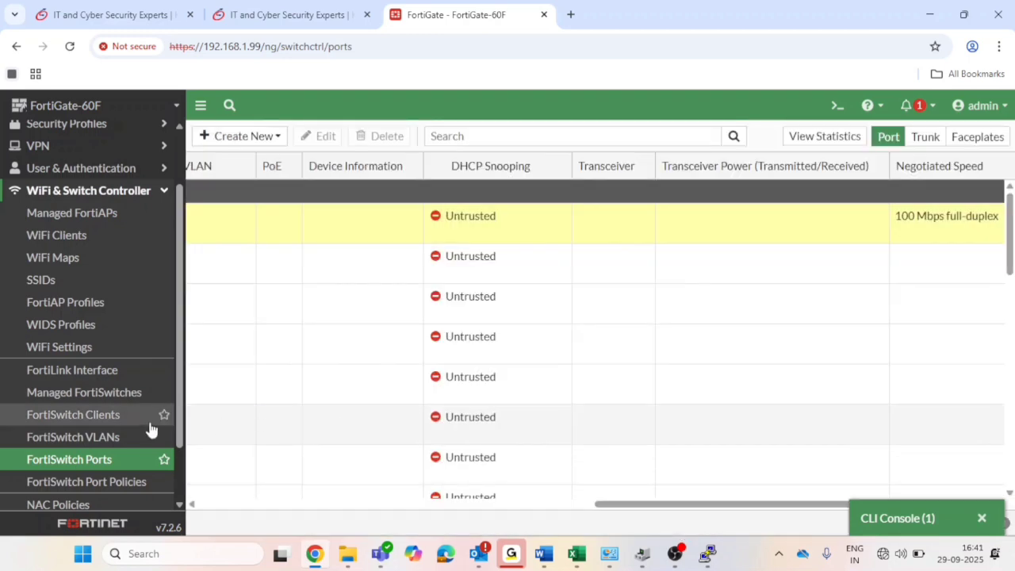
Check FortiSwitch Clients, showing one device on the internal port, and Managed FortiSwitches.
click(123, 439)
click(115, 420)
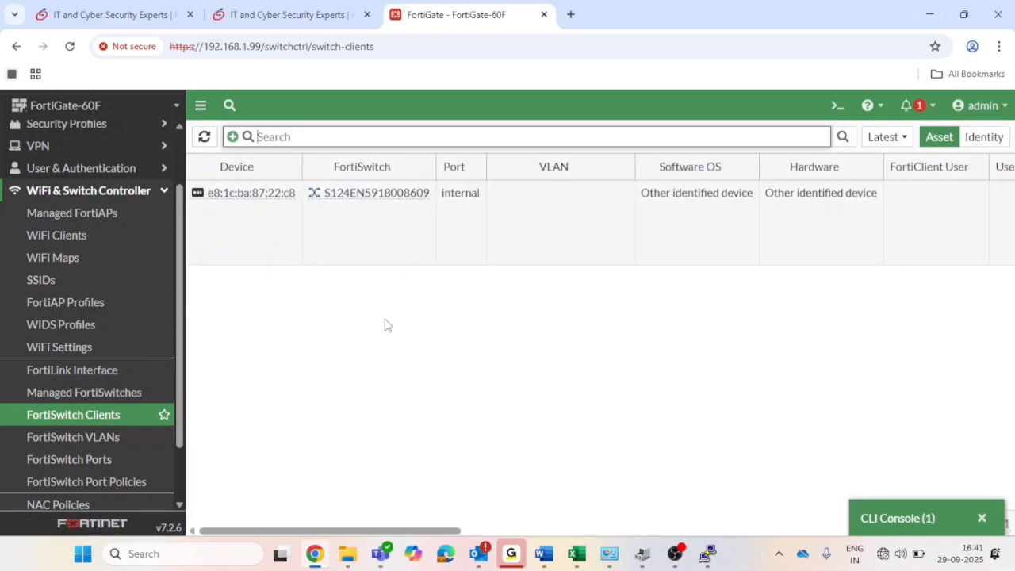
click(136, 416)
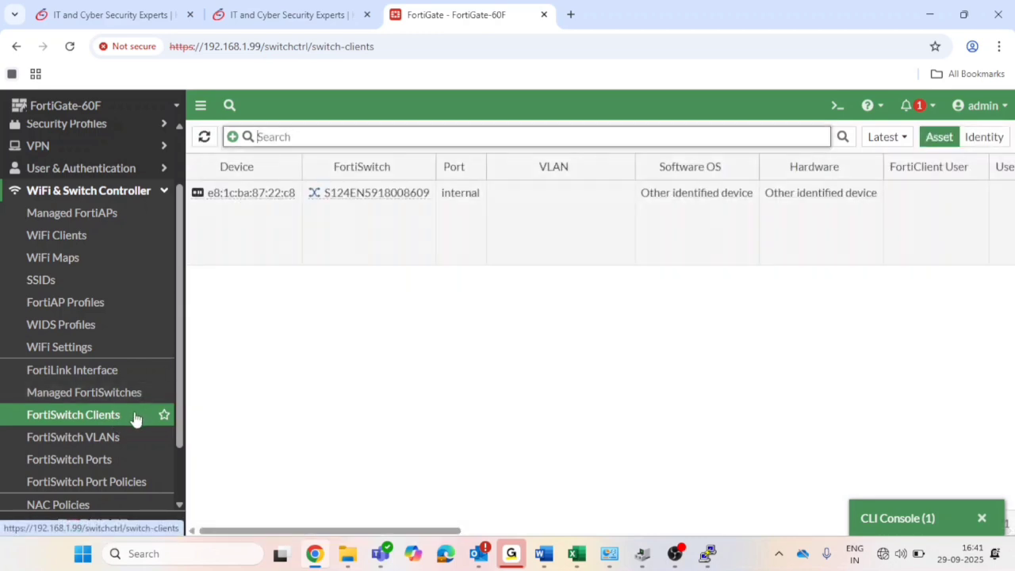
click(131, 397)
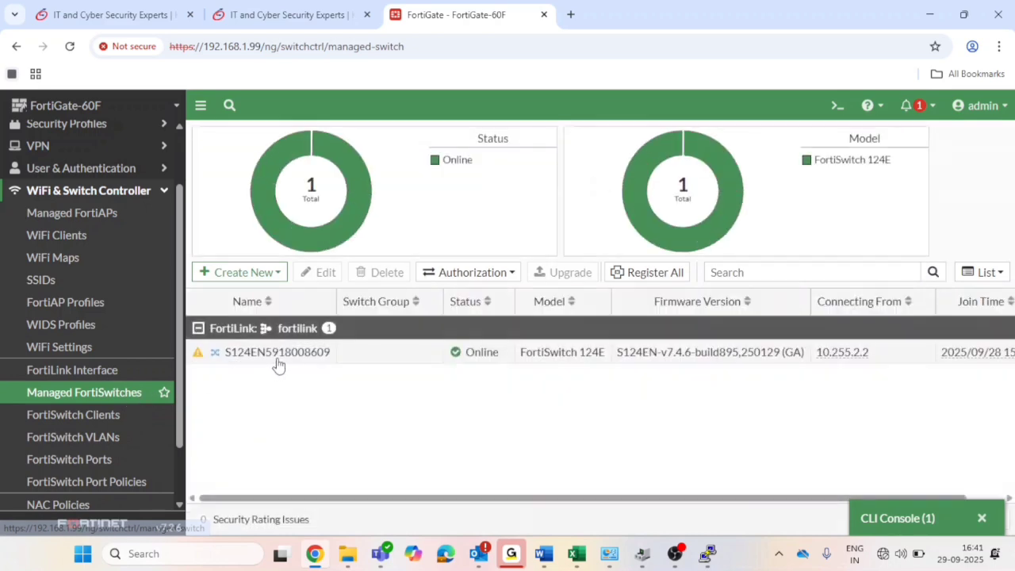
mouse_move(211, 366)
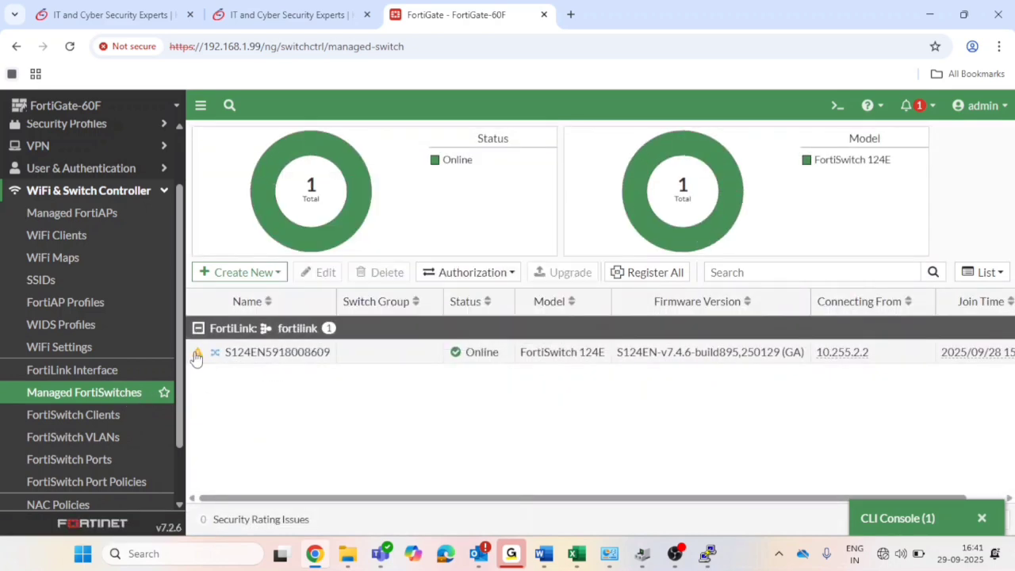
click(101, 375)
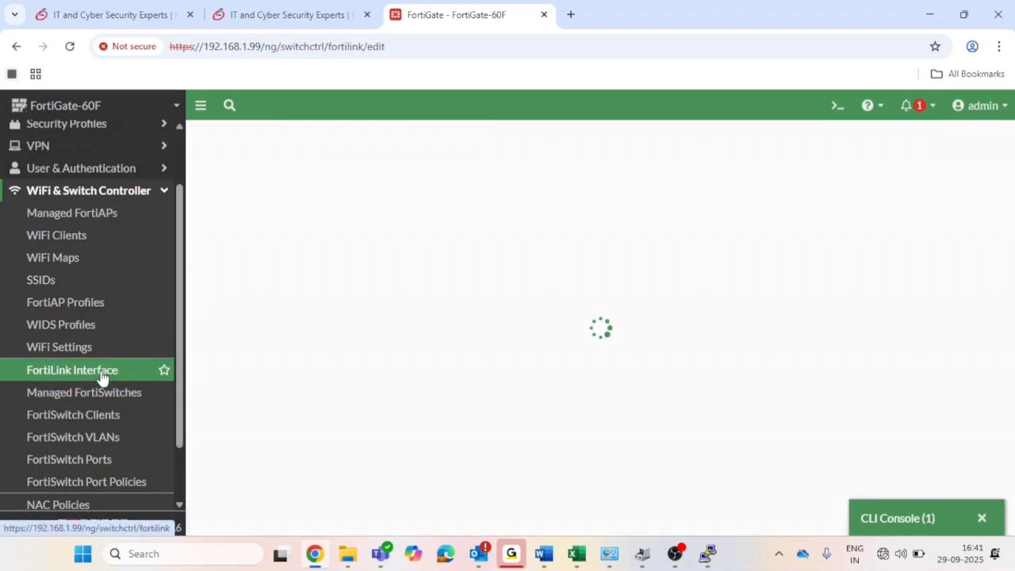